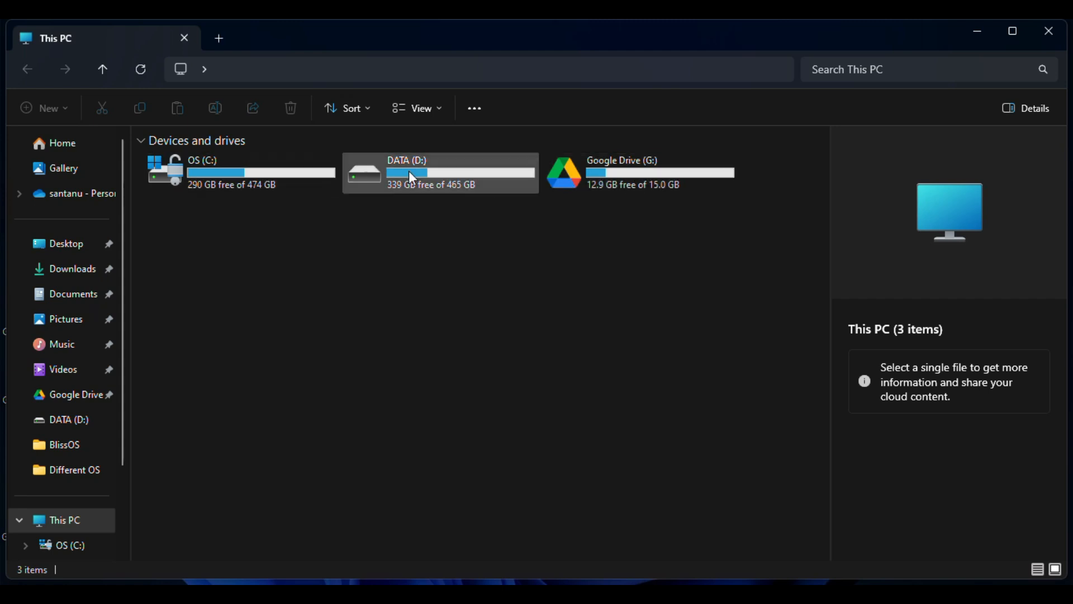
- Browse the My Drive folder on Google Drive (G:), then close File Explorer
double_click(625, 170)
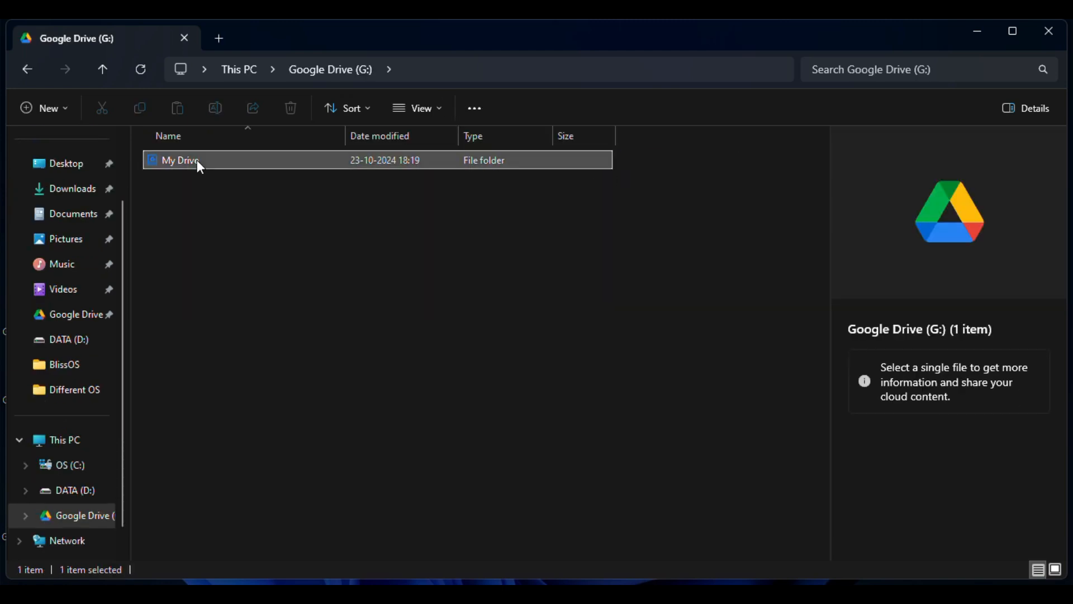
double_click(197, 160)
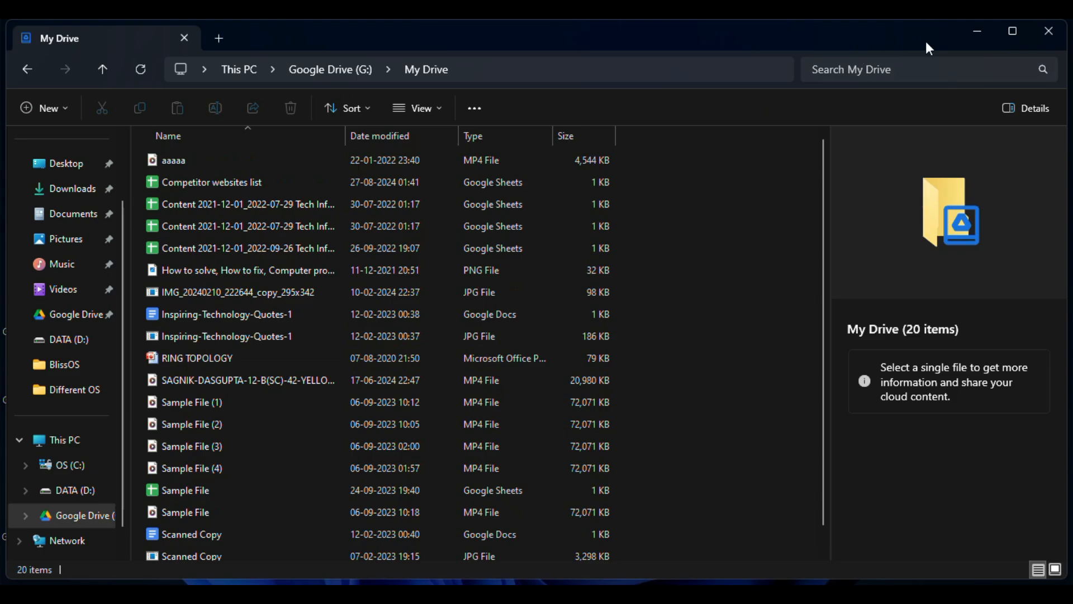
click(1048, 31)
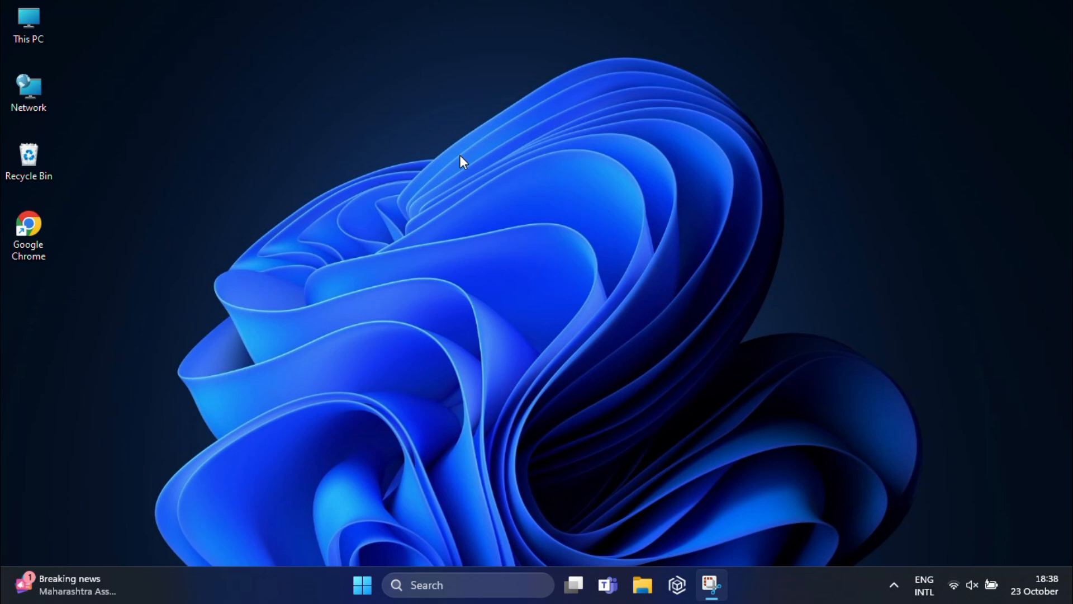
- Search the web for 'download google drive' and land on the Drive download page
double_click(25, 228)
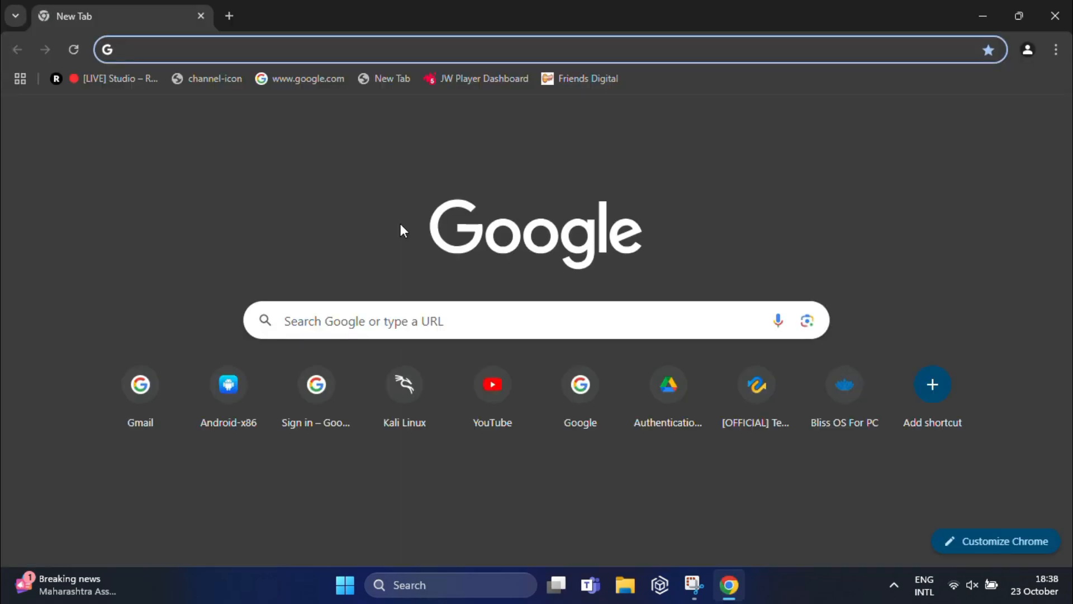
click(273, 48)
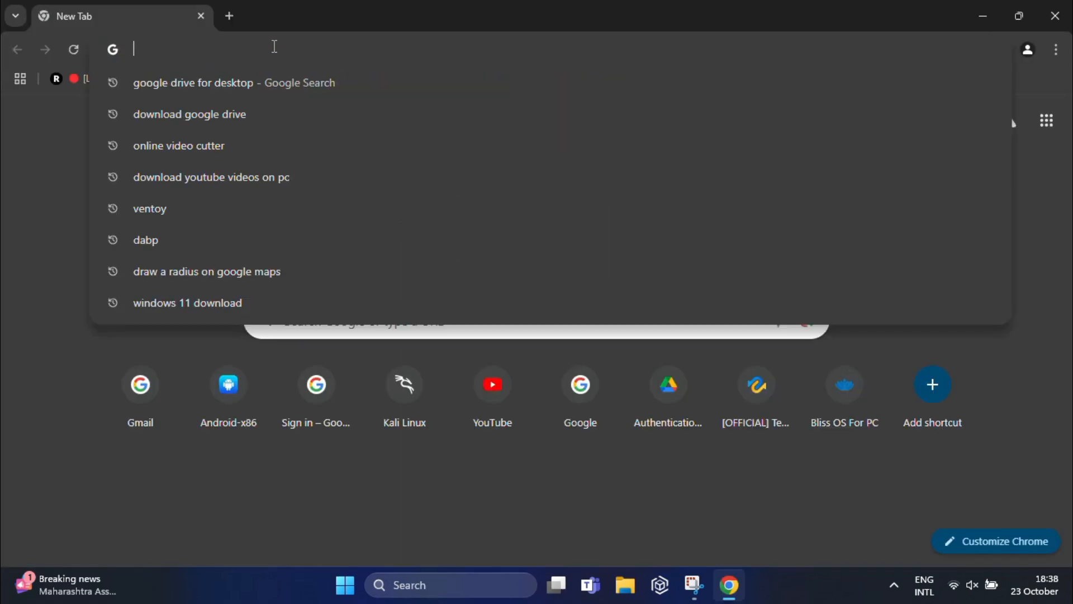
text(download)
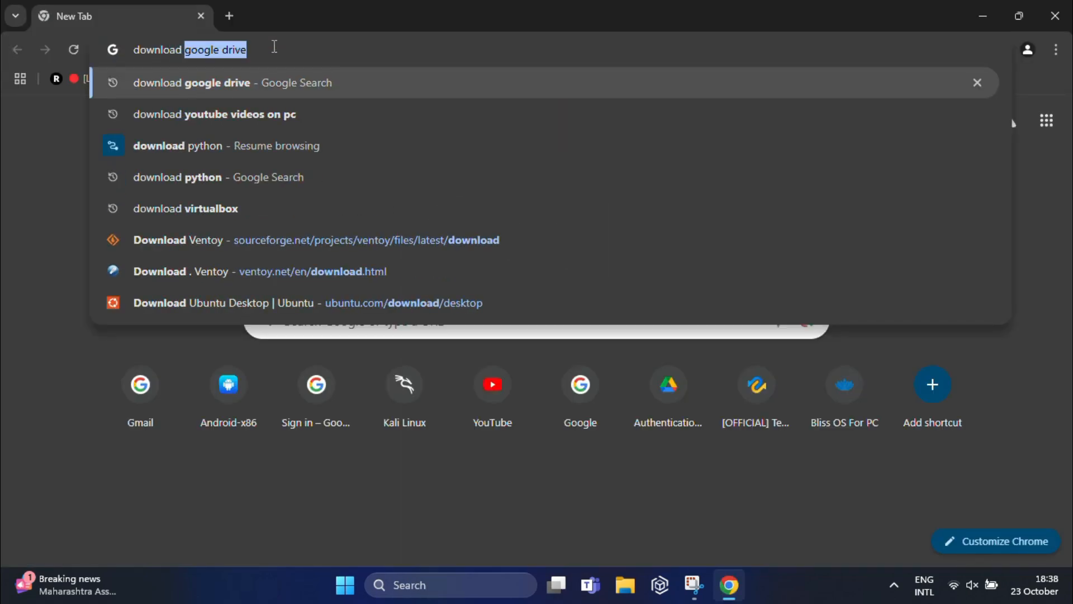
text( google)
key(Escape)
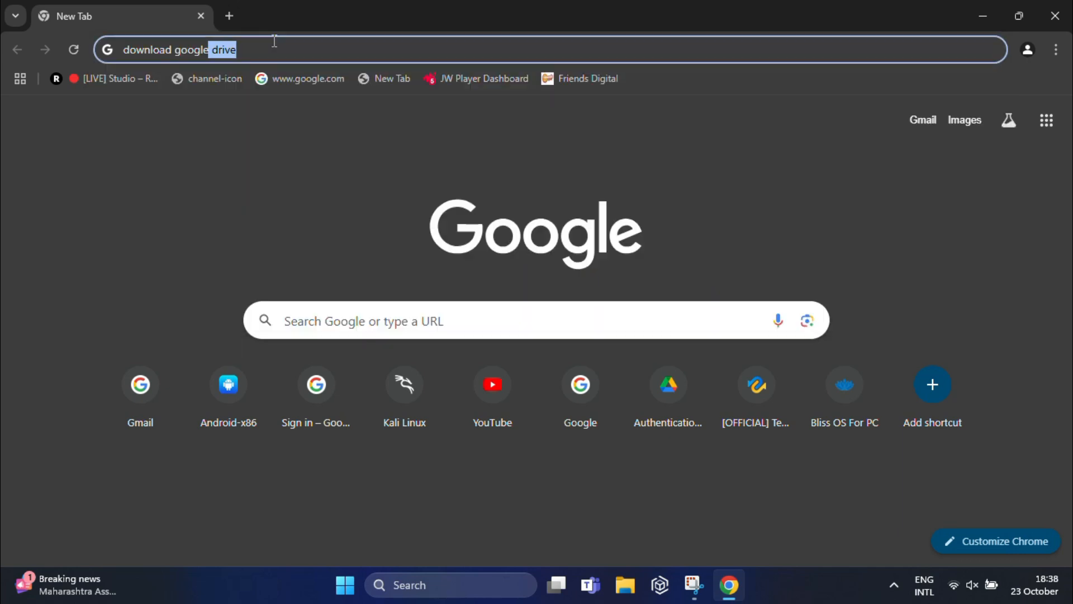
key(Return)
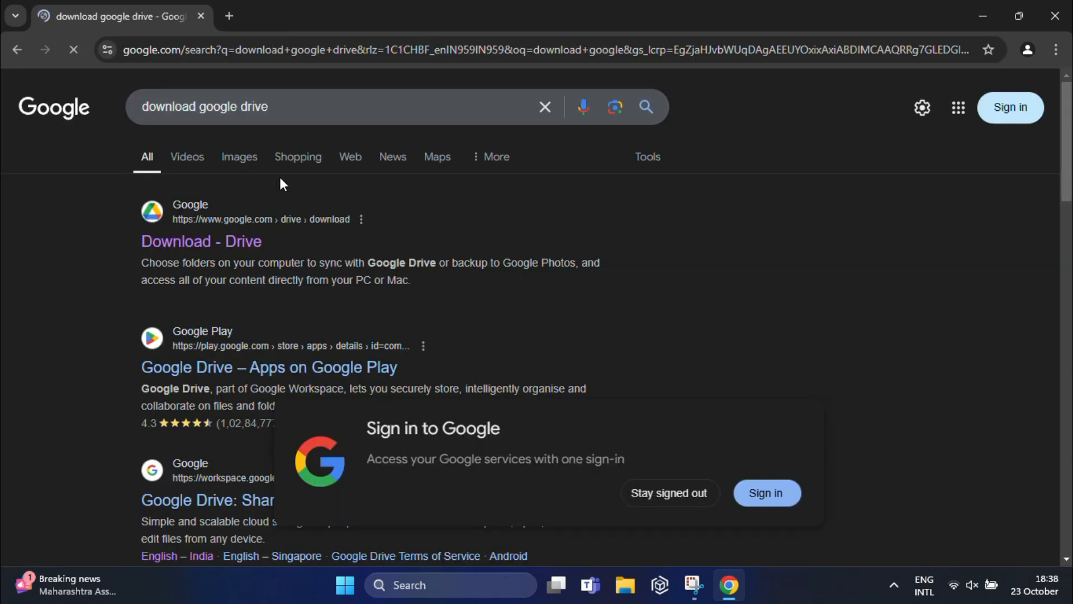
click(204, 245)
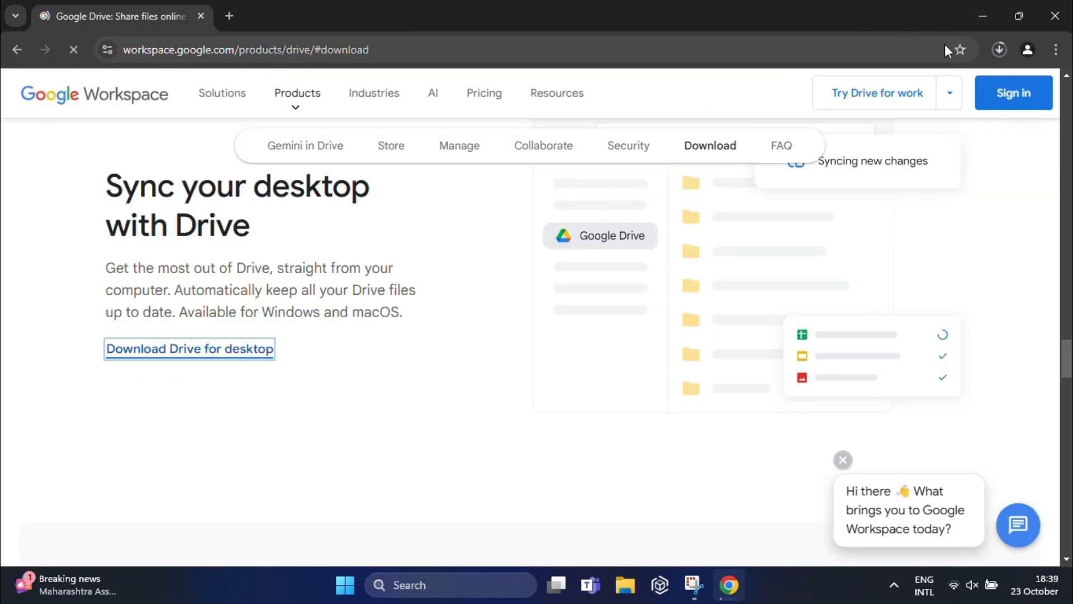
- Download the GoogleDriveSetup installer and show it in its Downloads folder
click(1000, 48)
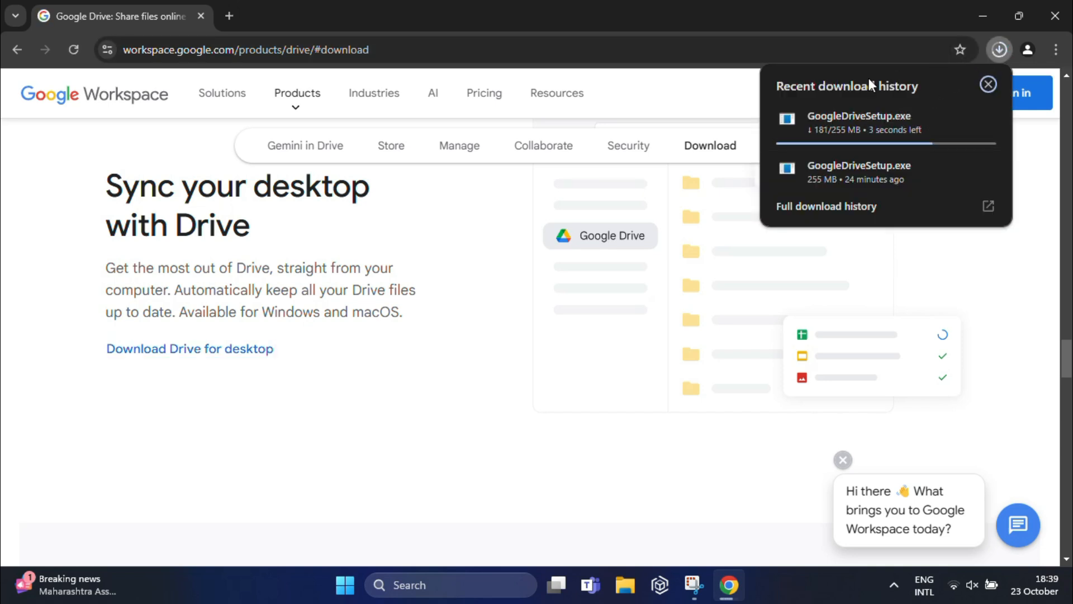
click(728, 96)
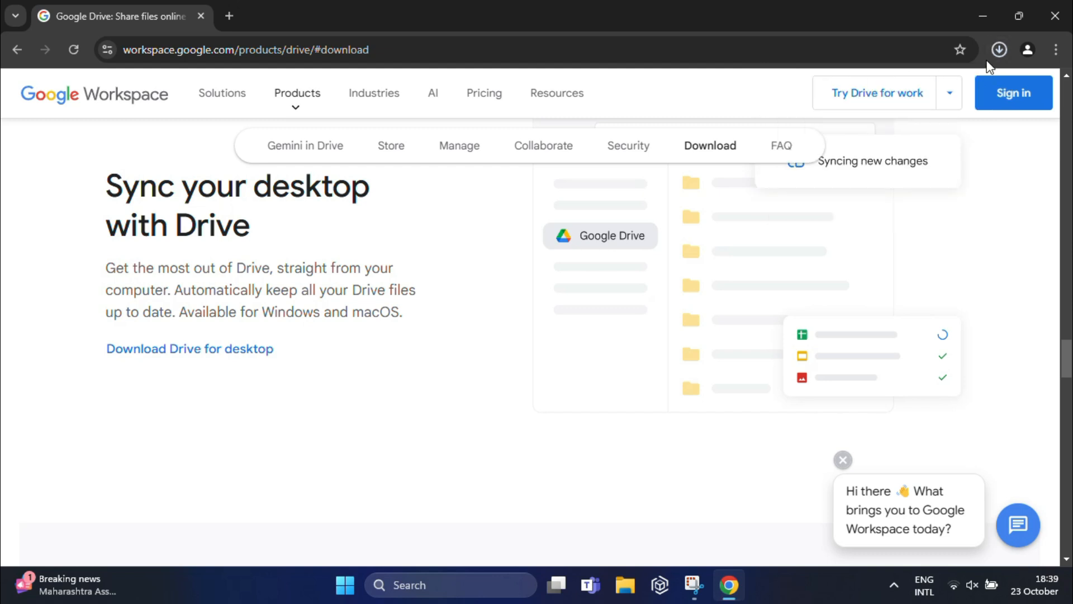
click(957, 88)
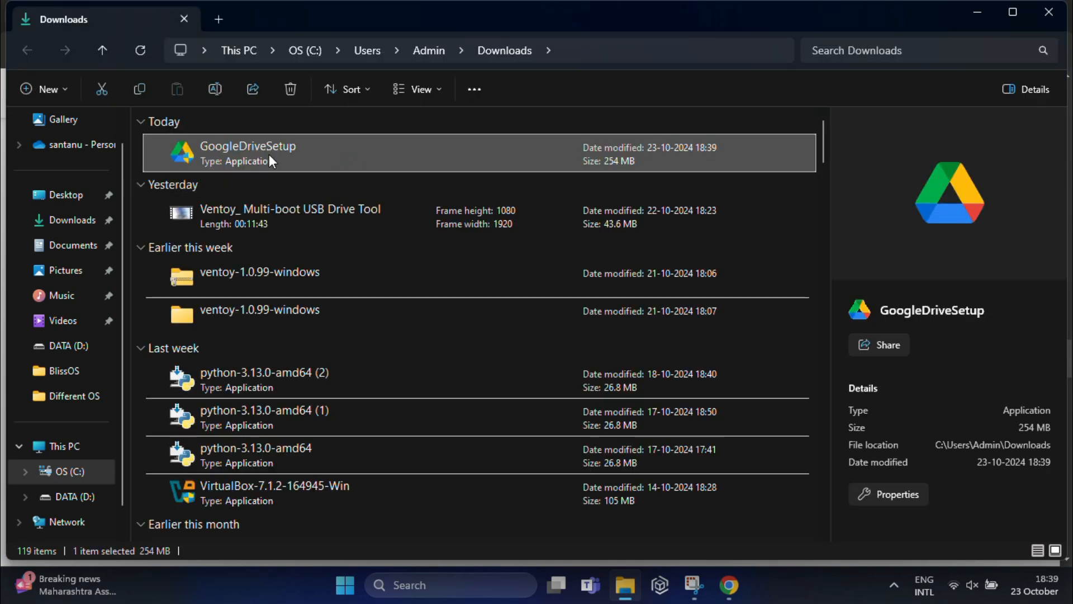
- Launch GoogleDriveSetup from Downloads, then close File Explorer and Chrome
double_click(268, 154)
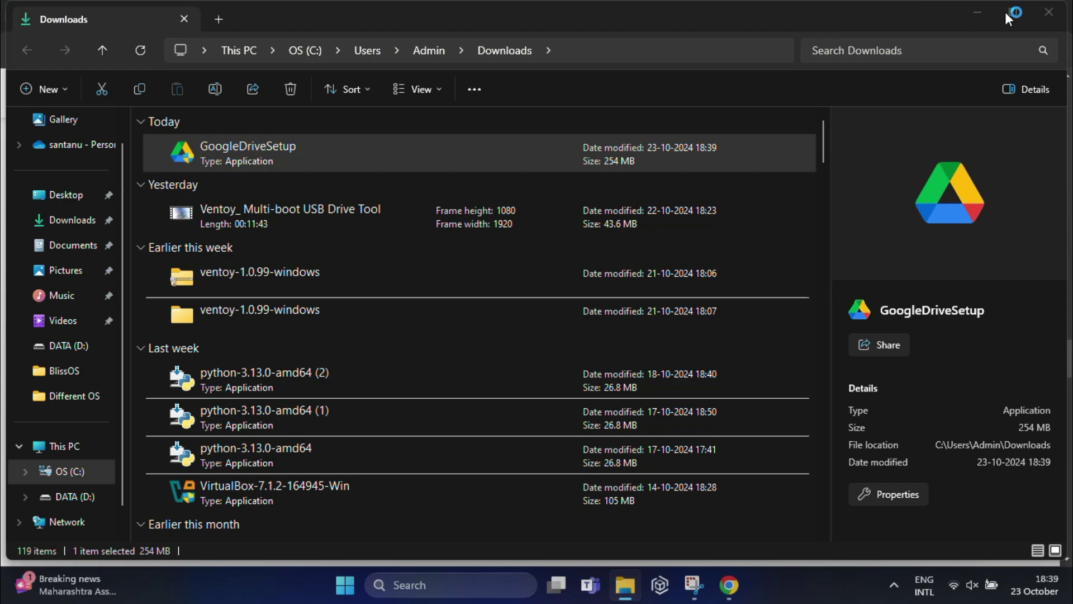
click(1053, 16)
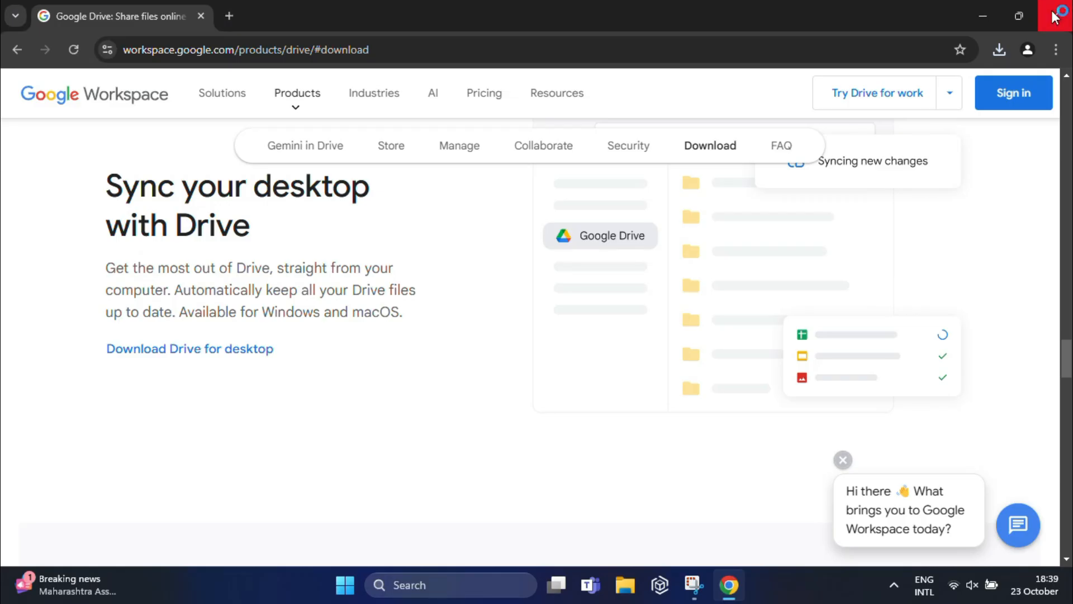
click(1055, 15)
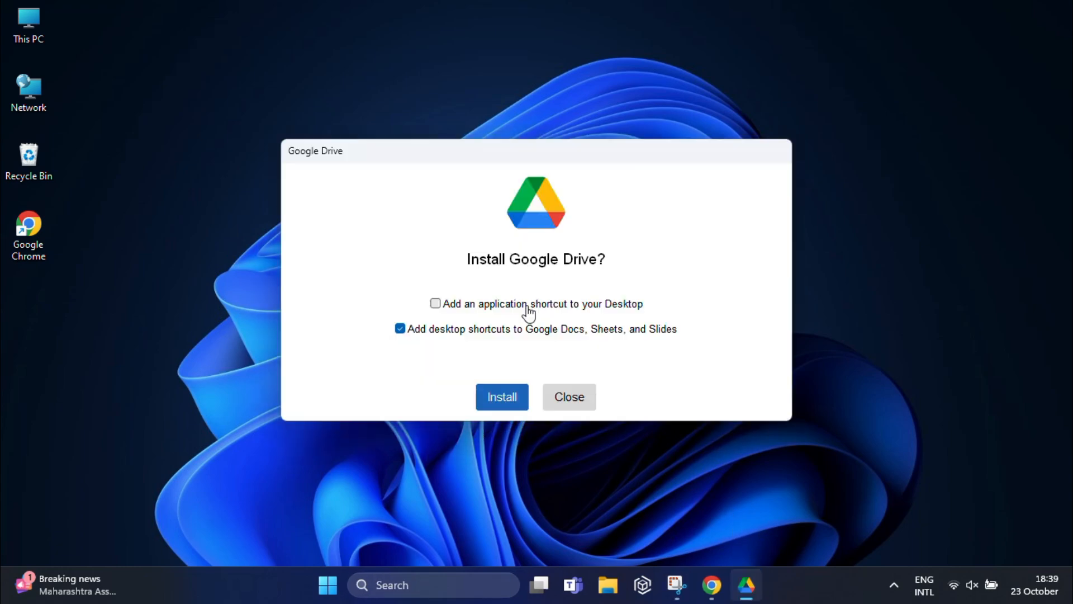
- Install Drive with an app desktop shortcut but no Docs, Sheets and Slides shortcuts
drag(475, 158, 460, 140)
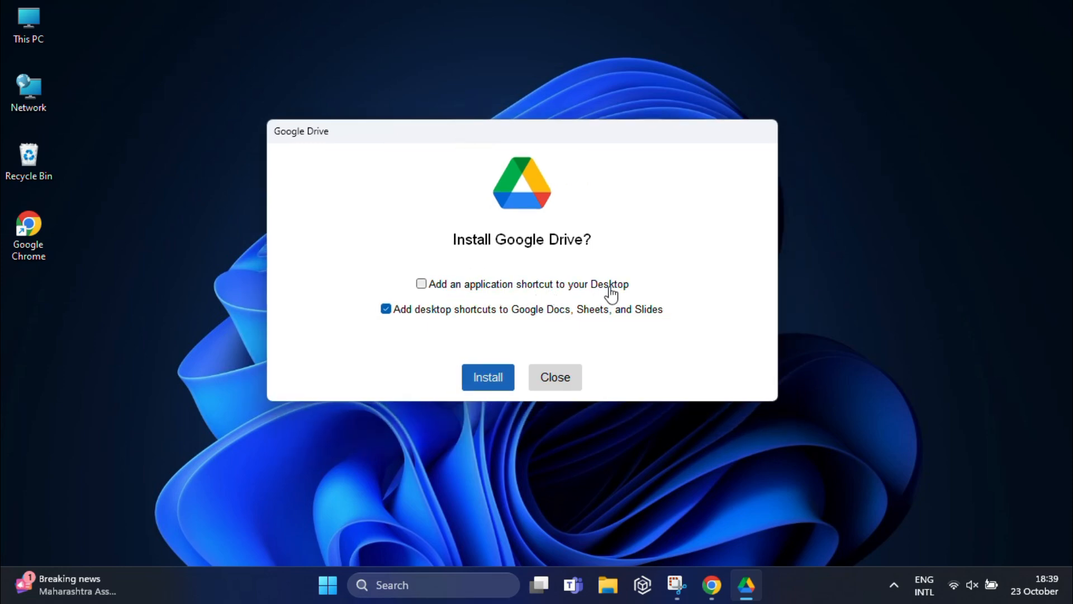
click(422, 285)
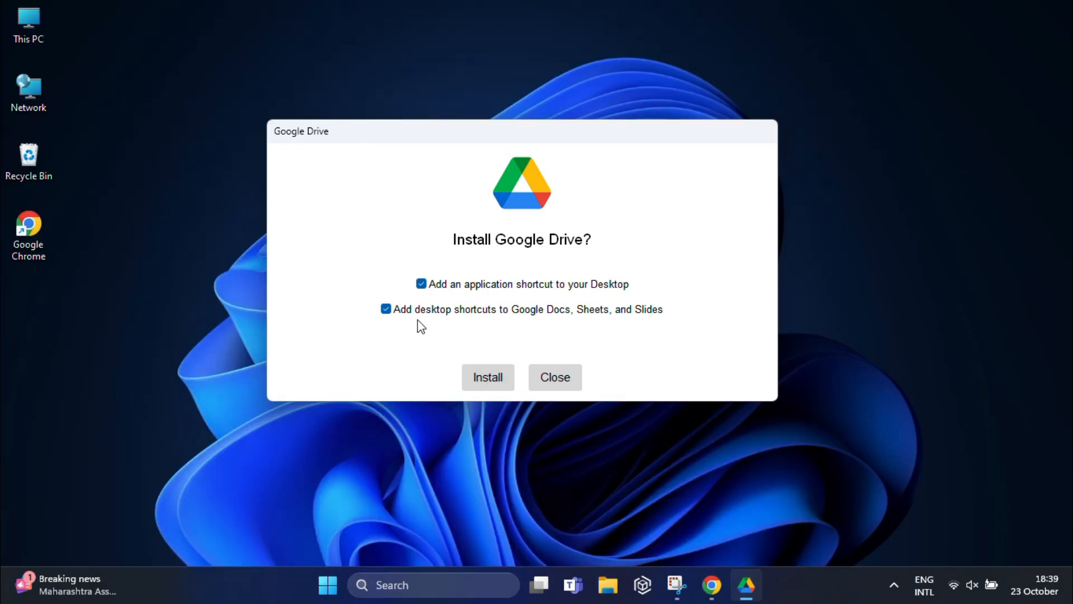
click(387, 310)
click(495, 384)
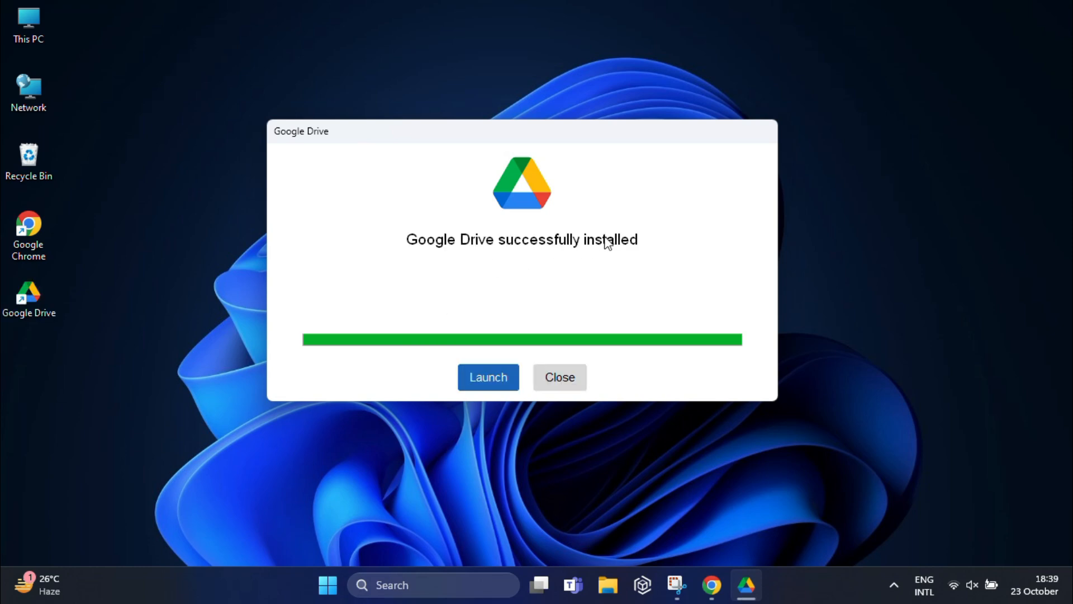
- Launch the installed Drive app, pass the welcome screen and start signing in
click(492, 387)
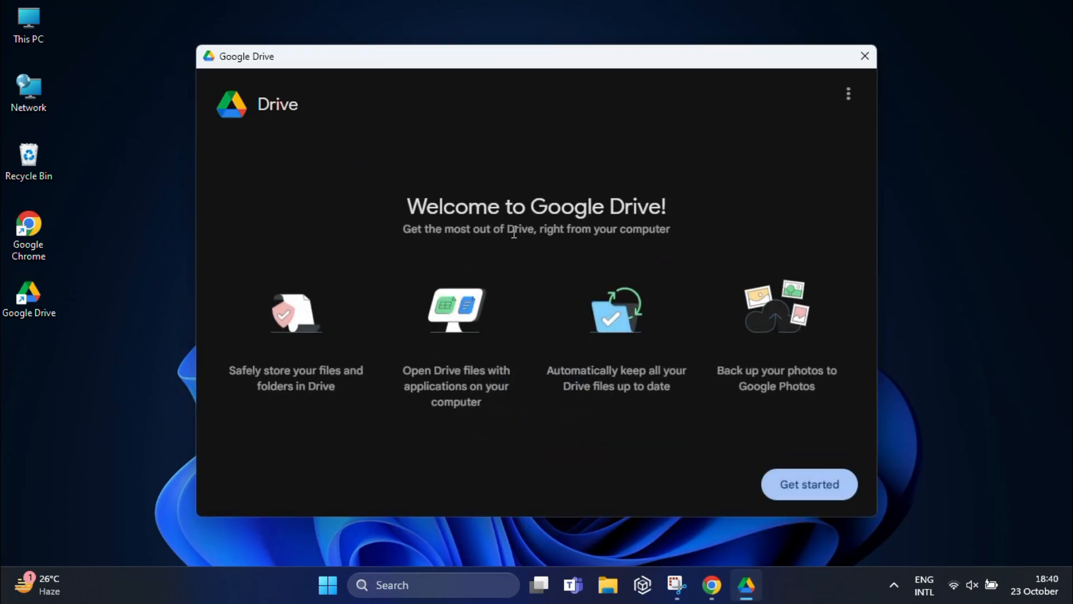
click(801, 484)
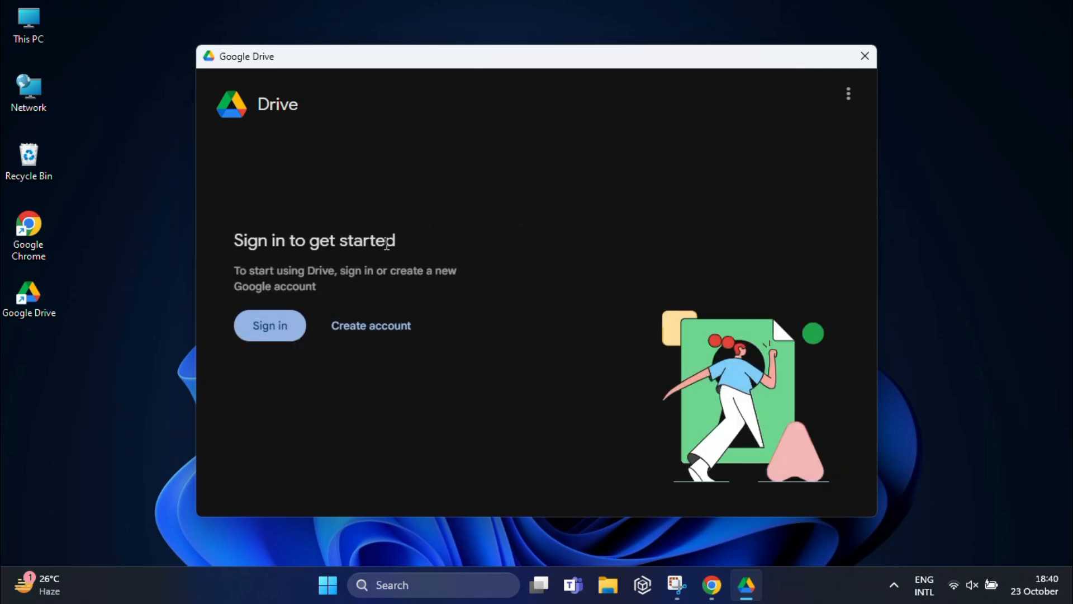
click(277, 327)
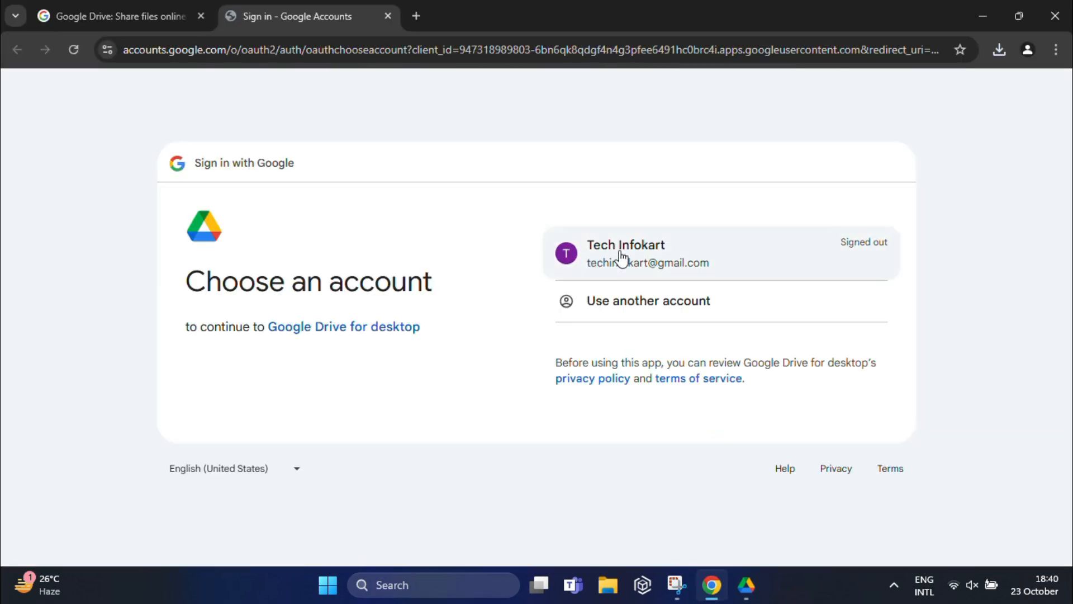
- Sign in with the saved Google account, confirm Drive for desktop, then minimize Chrome
click(620, 251)
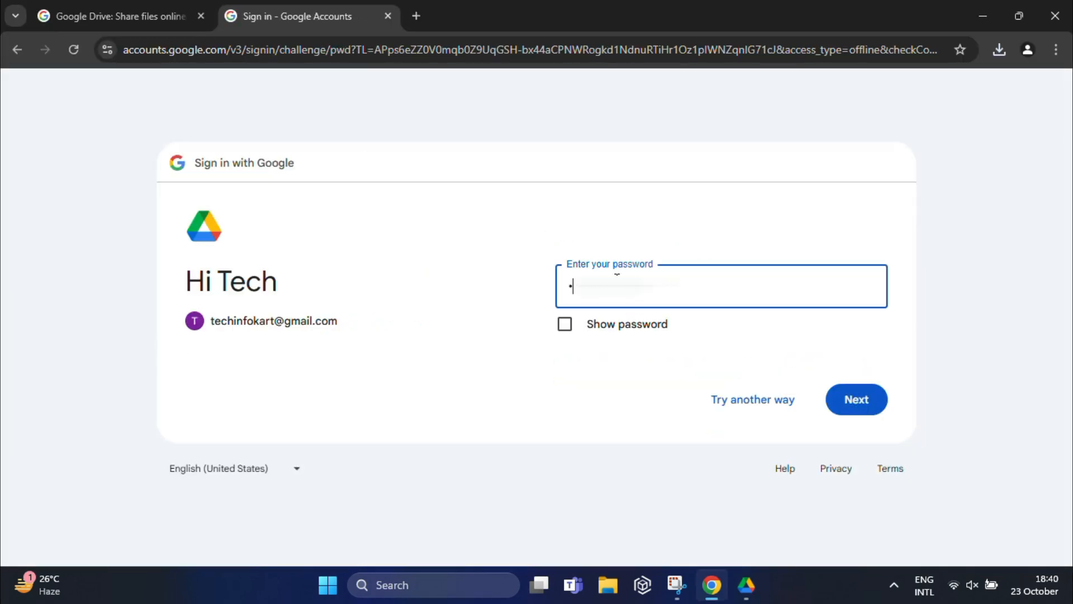
text(••)
click(872, 403)
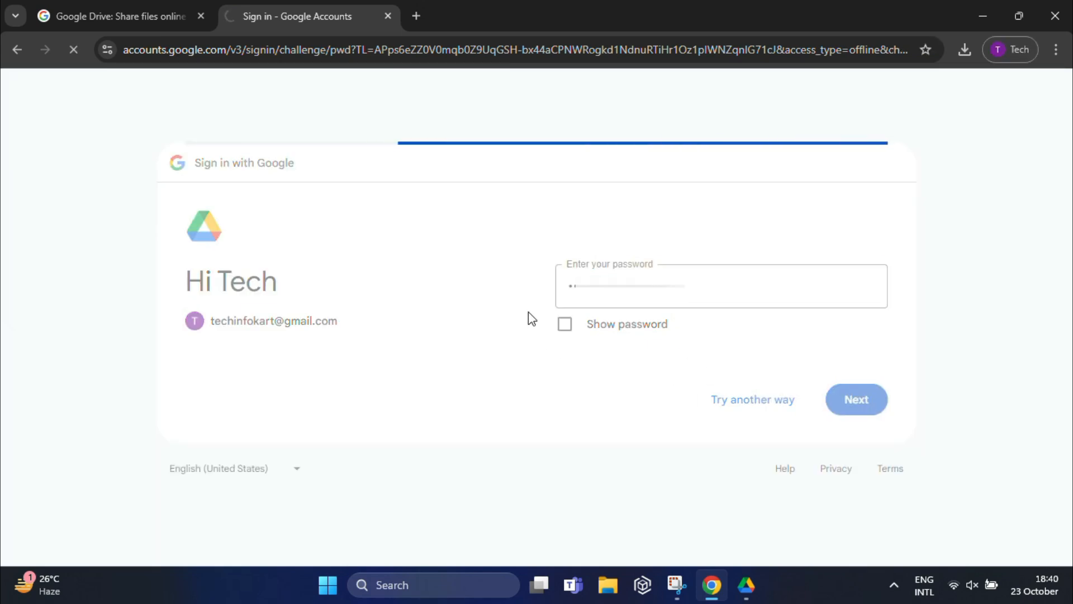
click(823, 432)
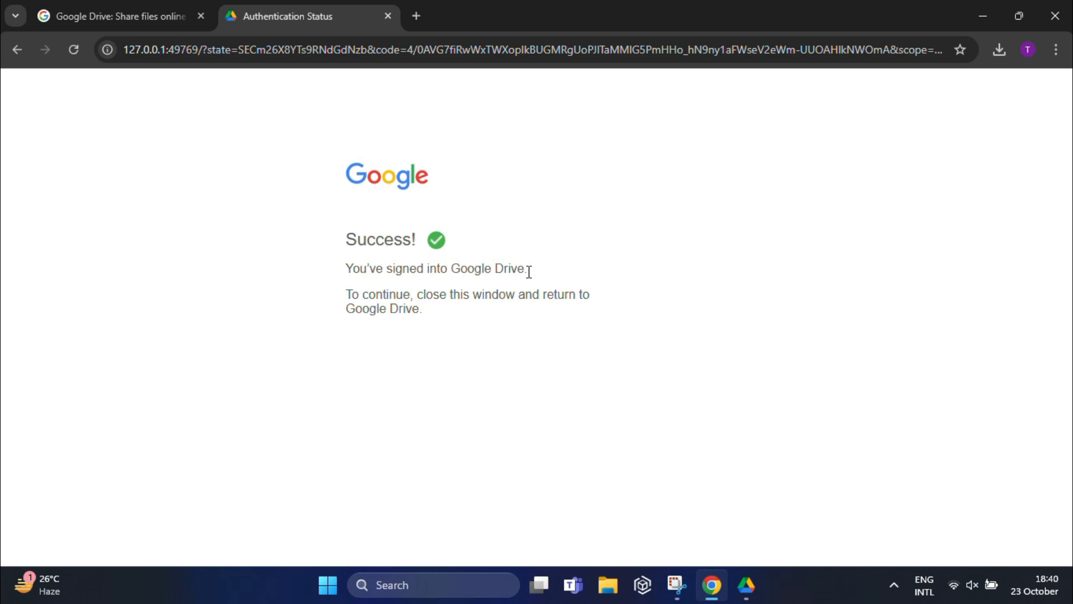
click(983, 18)
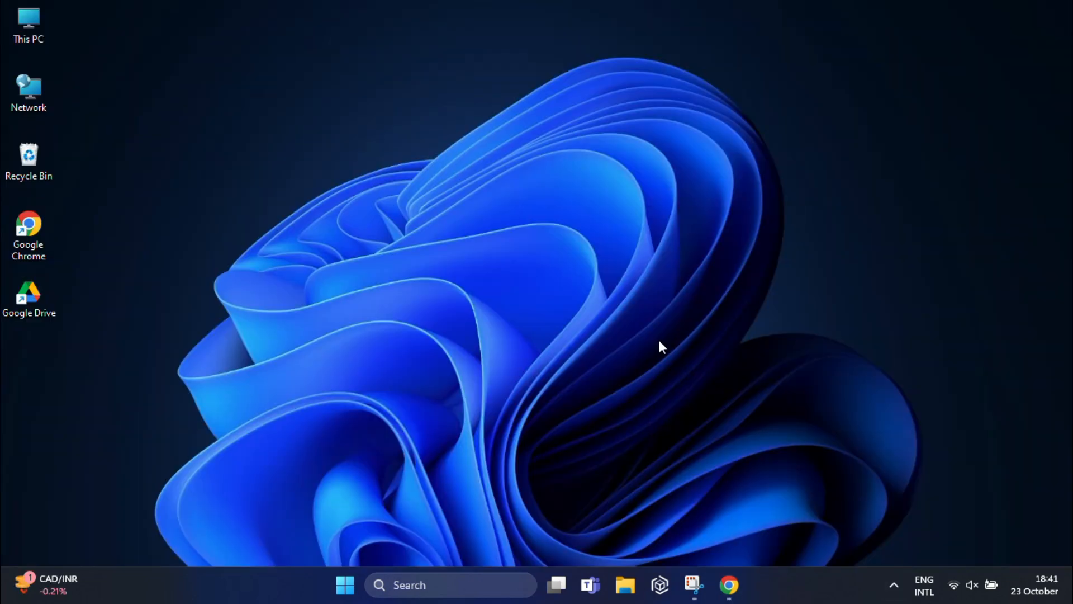
double_click(30, 32)
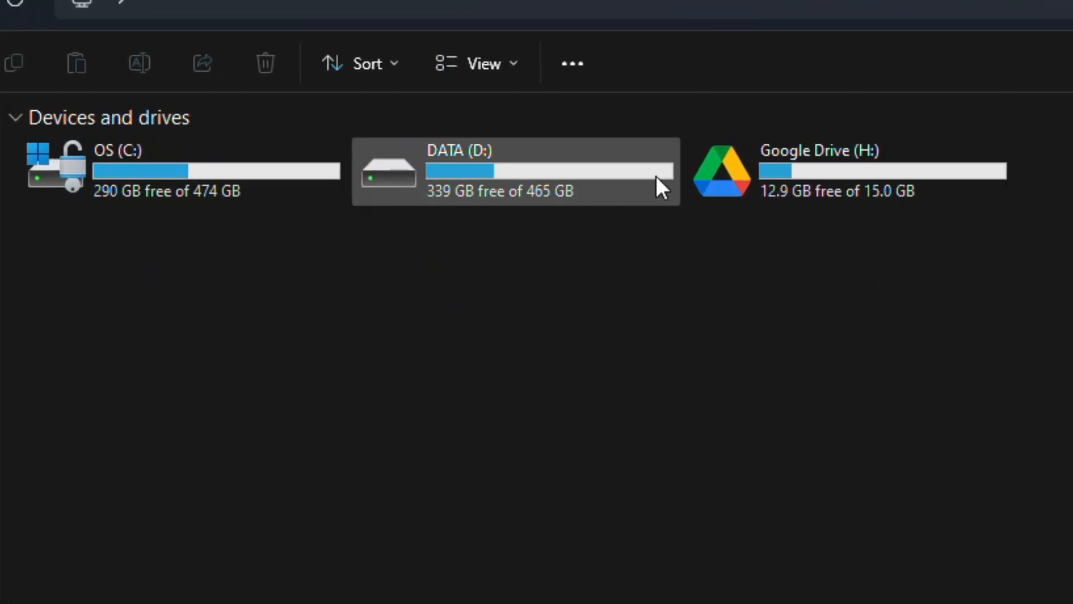
mouse_move(609, 167)
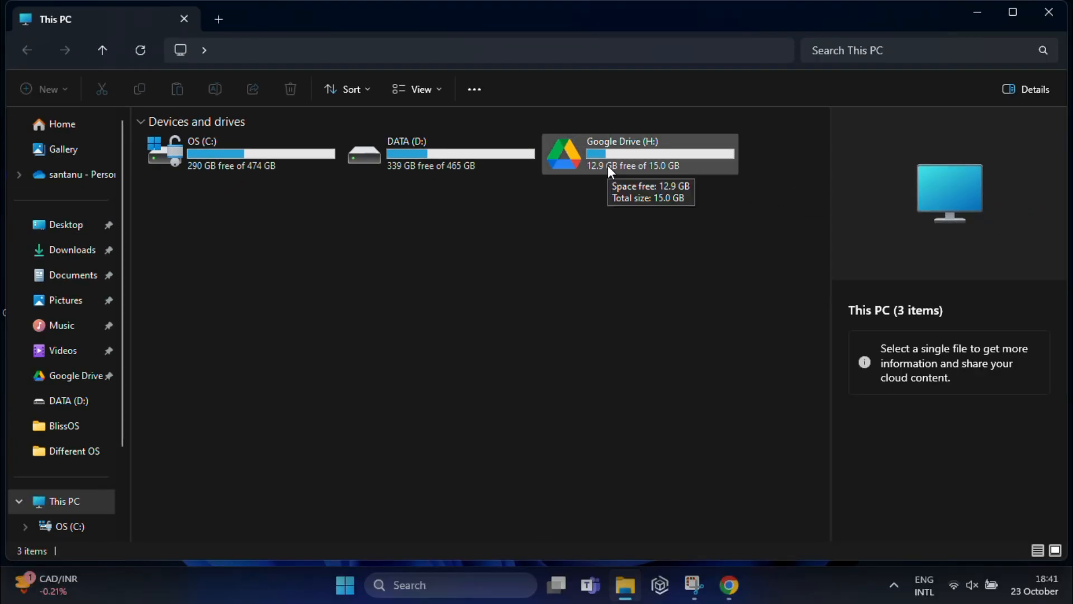
- Open Google Drive's Preferences from its system tray status panel
click(1048, 11)
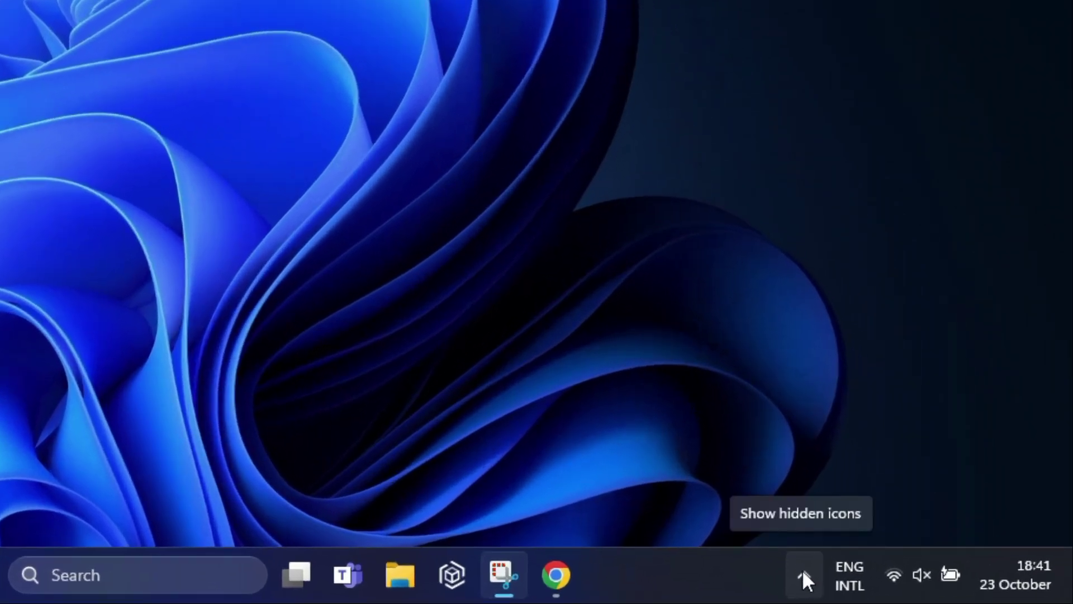
click(894, 584)
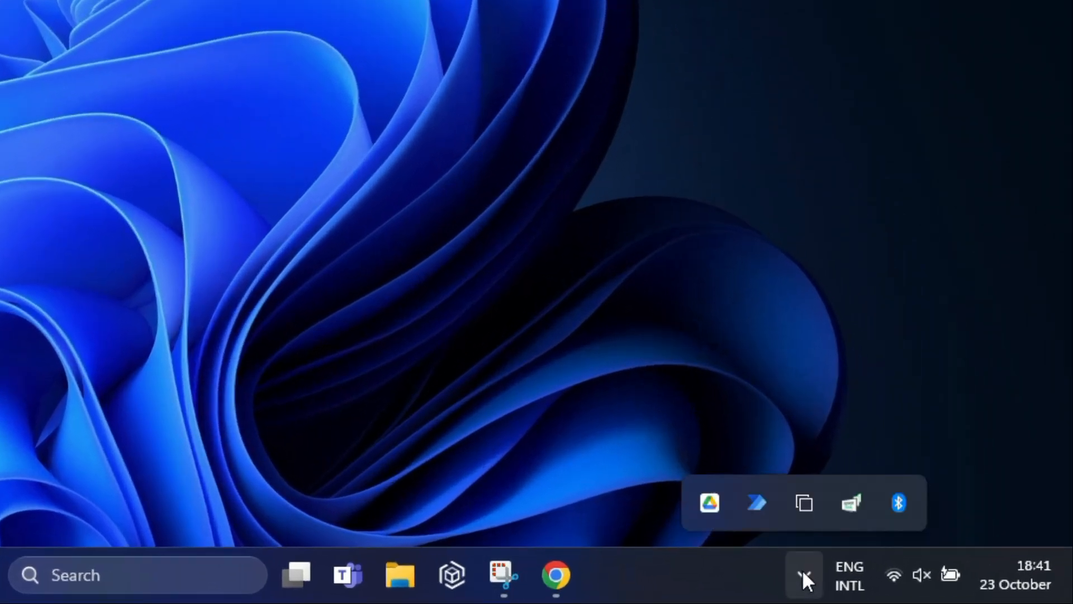
click(710, 502)
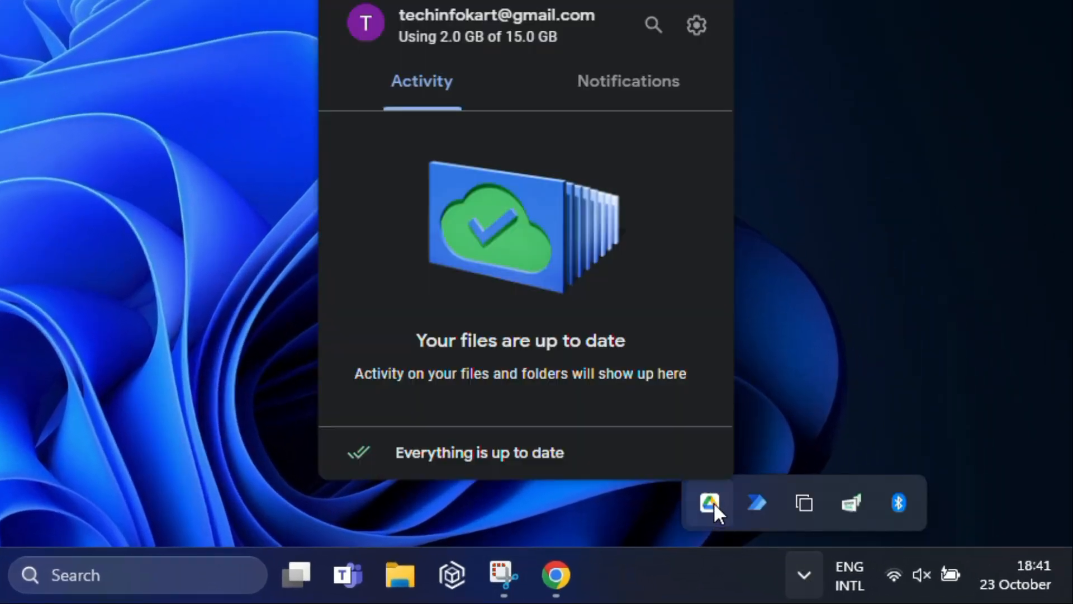
click(696, 28)
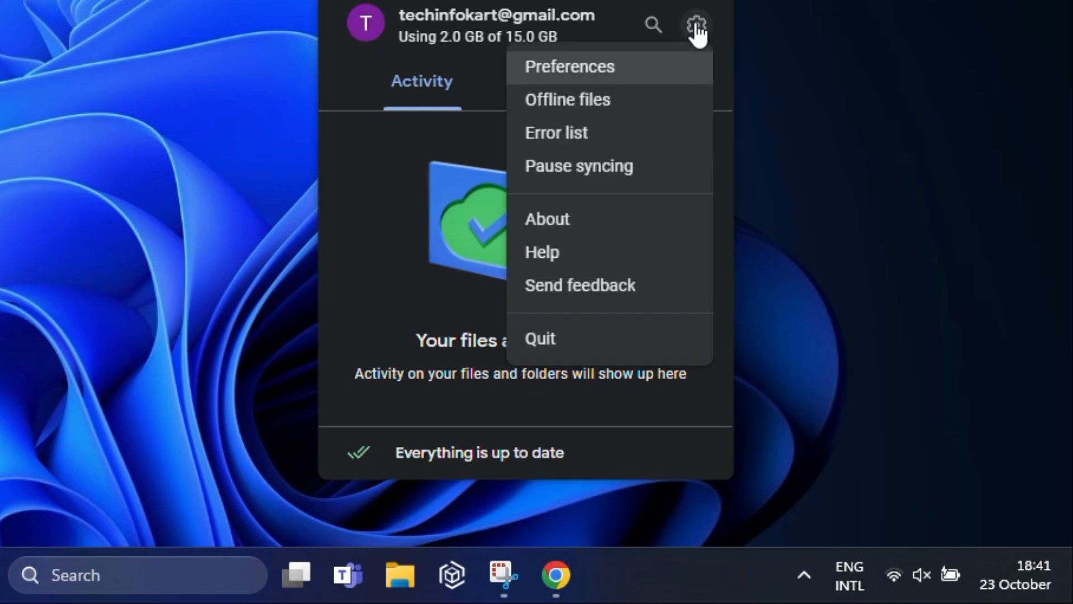
click(587, 72)
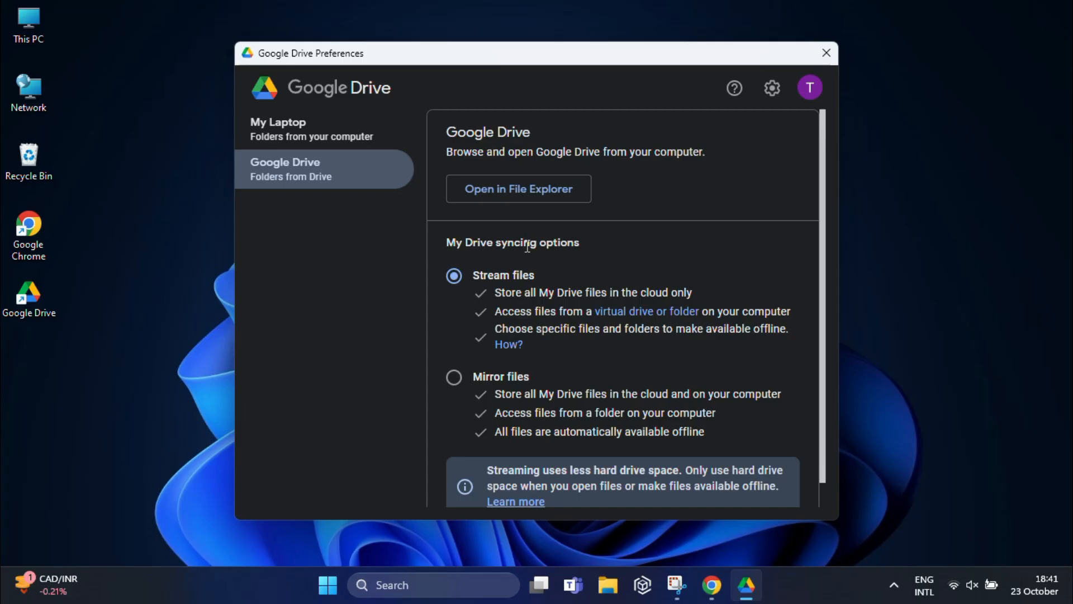
scroll(569, 269, down, 1)
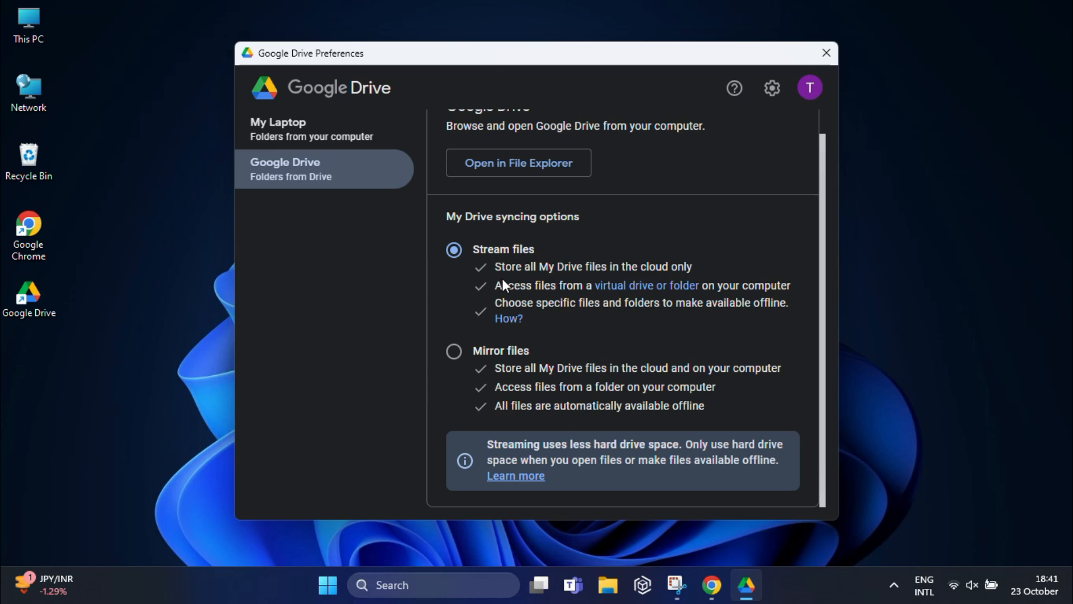
- Try Mirror files, cancel to keep streaming, and go to Advanced Settings
click(453, 351)
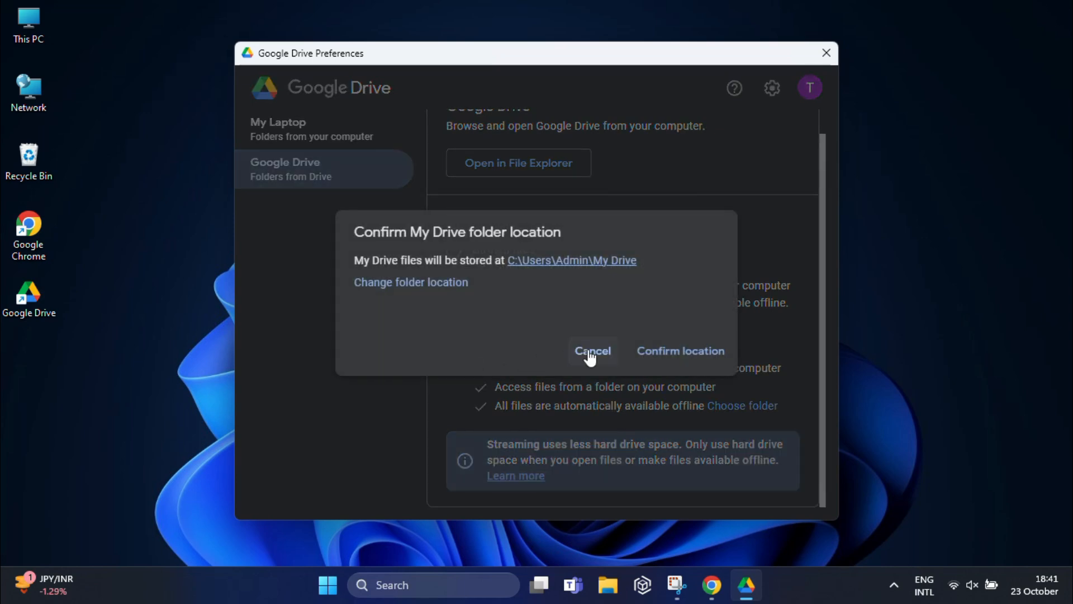
click(591, 353)
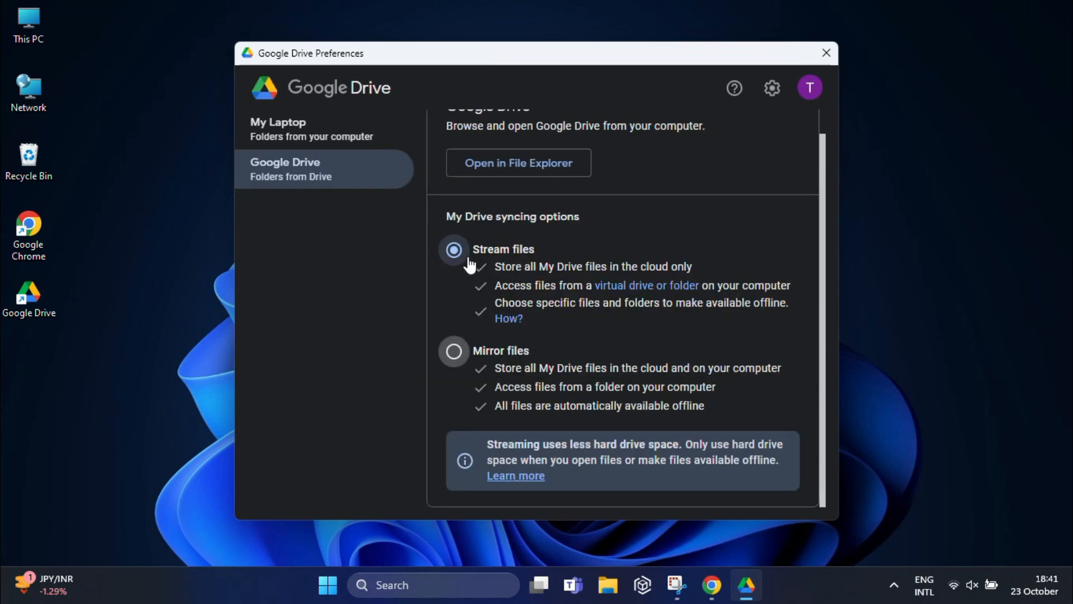
click(772, 89)
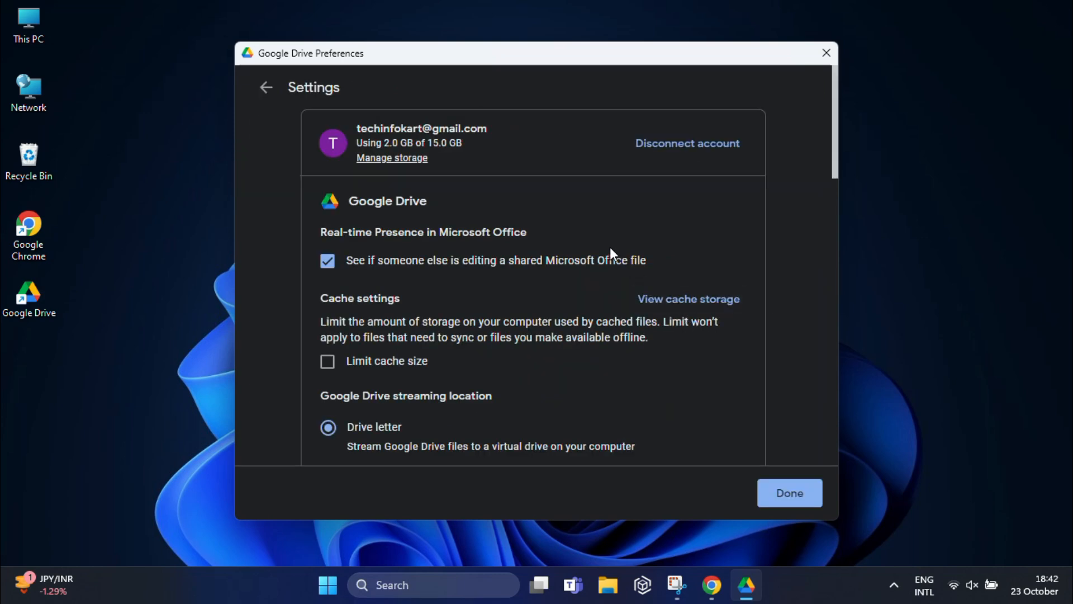
scroll(609, 247, down, 1)
scroll(612, 248, down, 1)
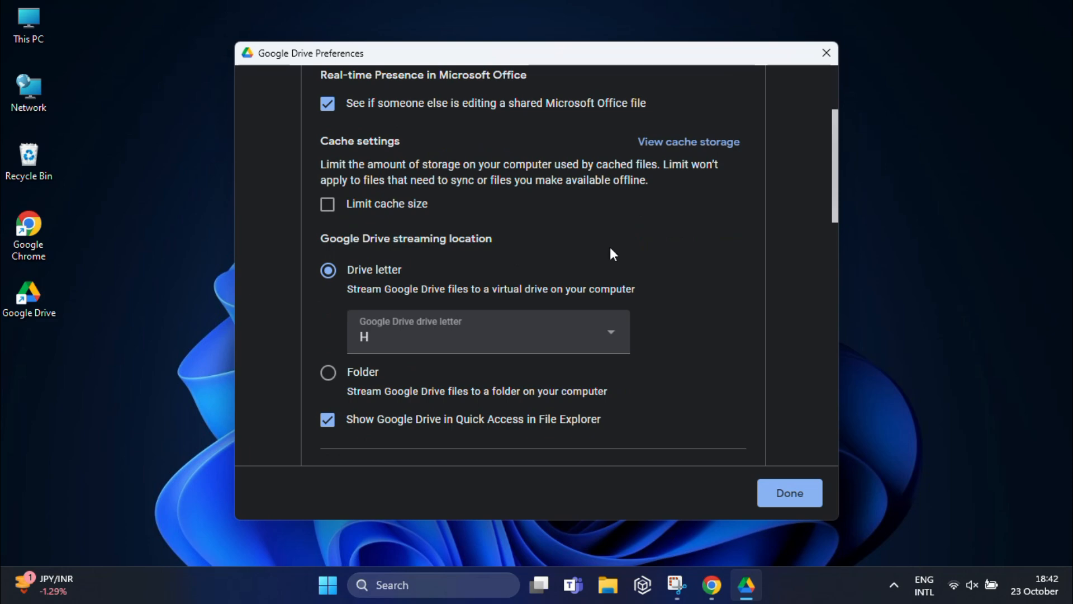
scroll(610, 247, down, 1)
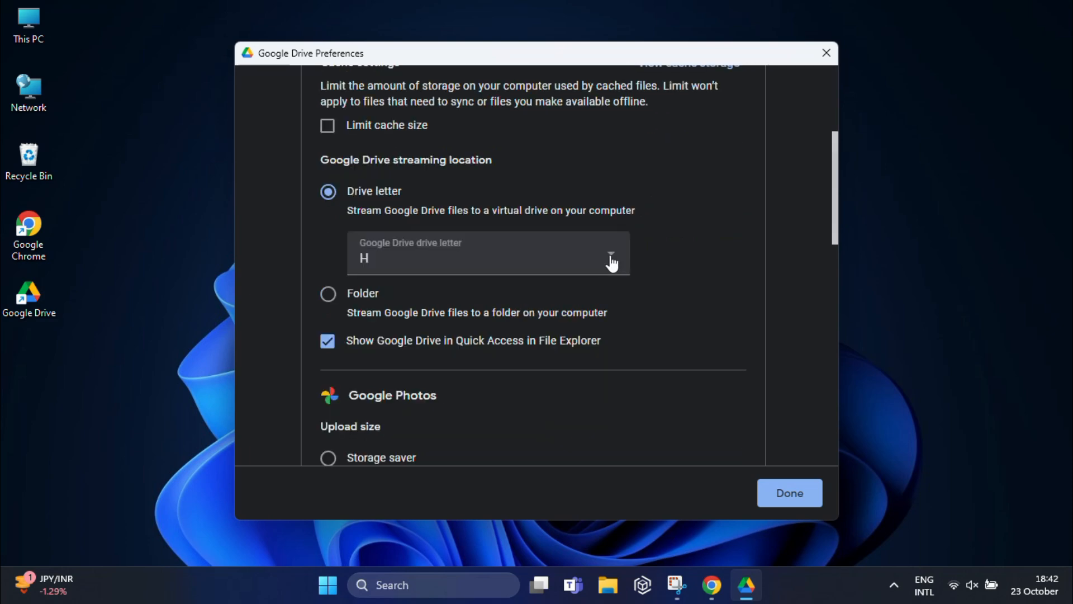
- Switch the streaming drive letter from H to G, save, and dismiss the restart prompt
click(612, 263)
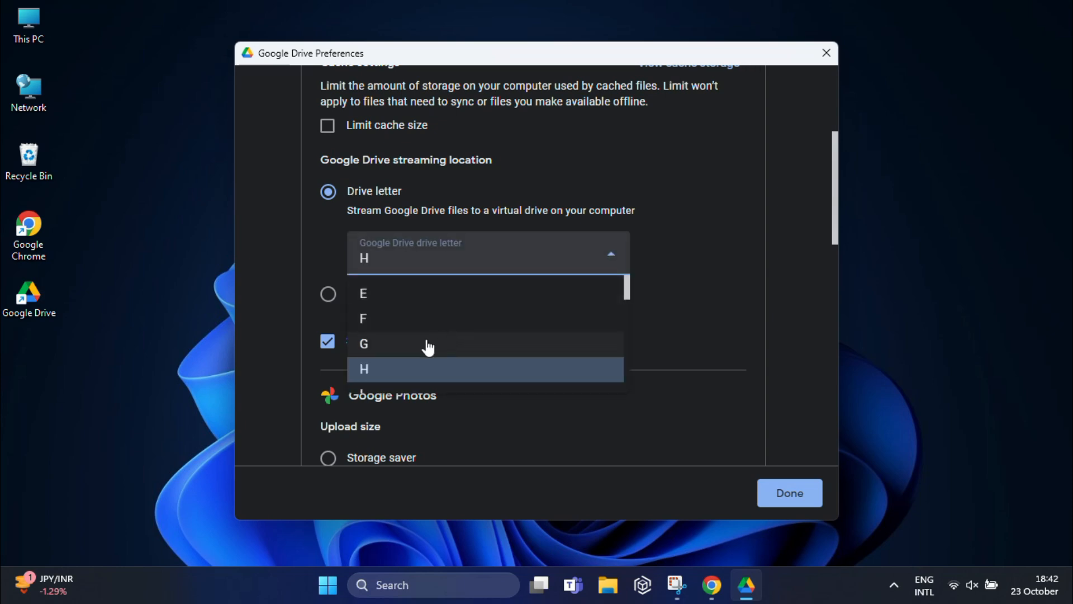
click(444, 344)
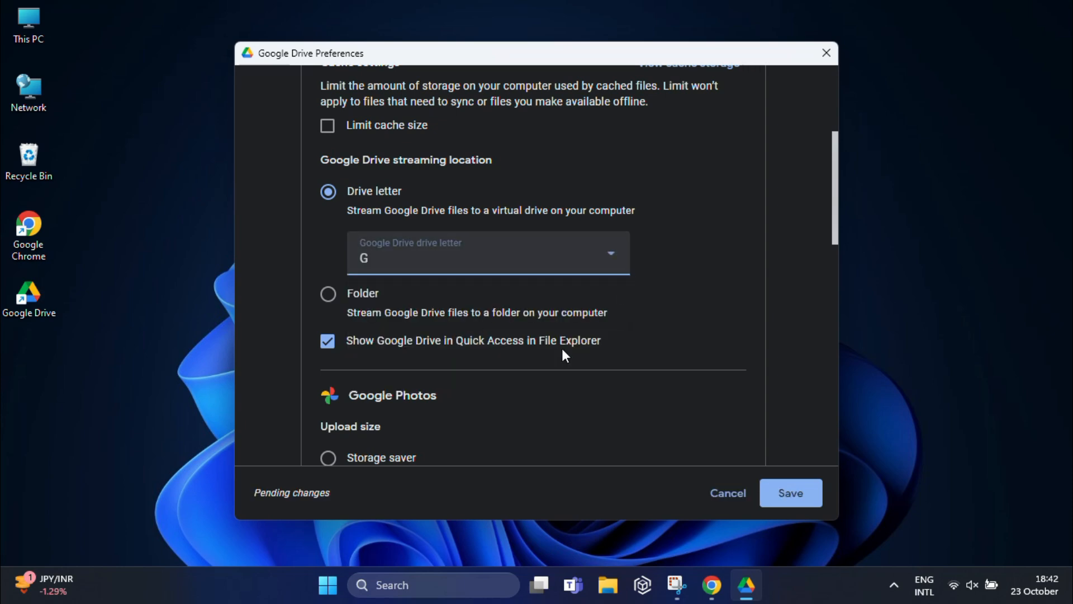
click(791, 495)
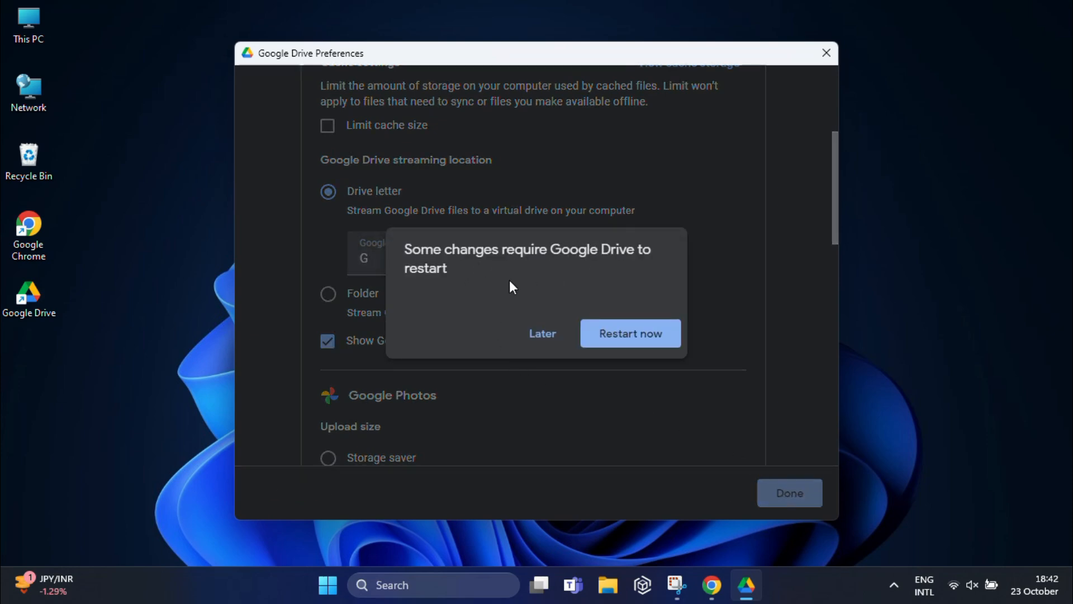
click(541, 335)
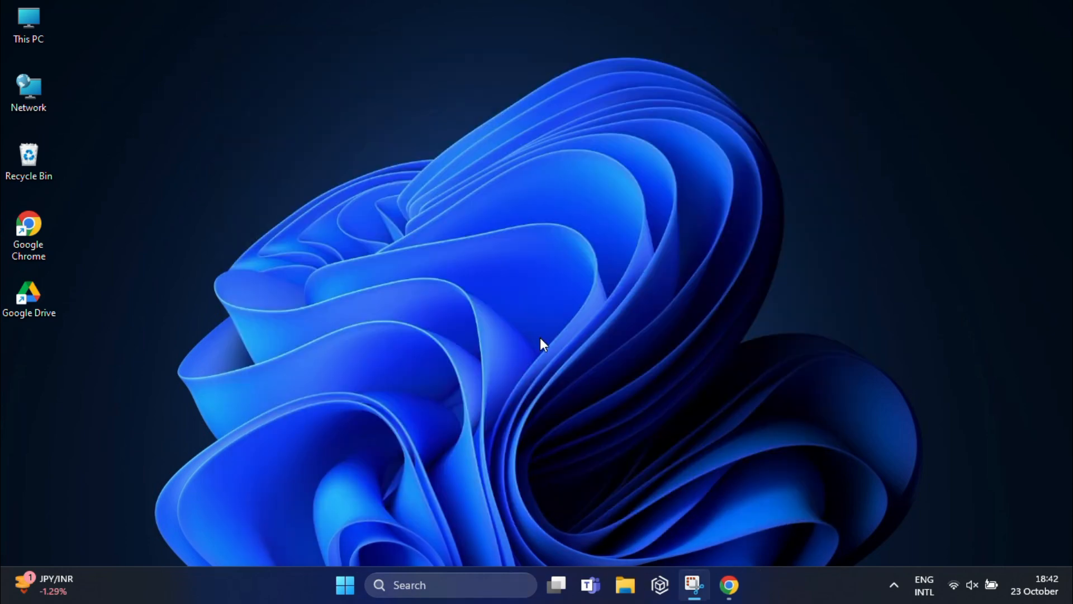
- From This PC, browse My Drive on Google Drive (H:) and navigate back up to This PC
double_click(33, 17)
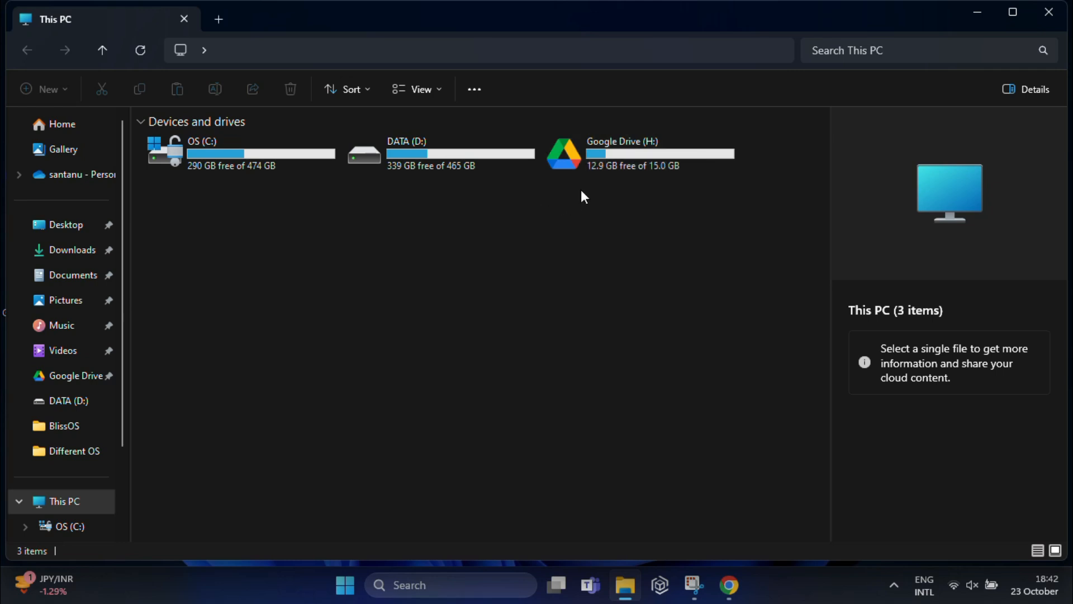
double_click(614, 163)
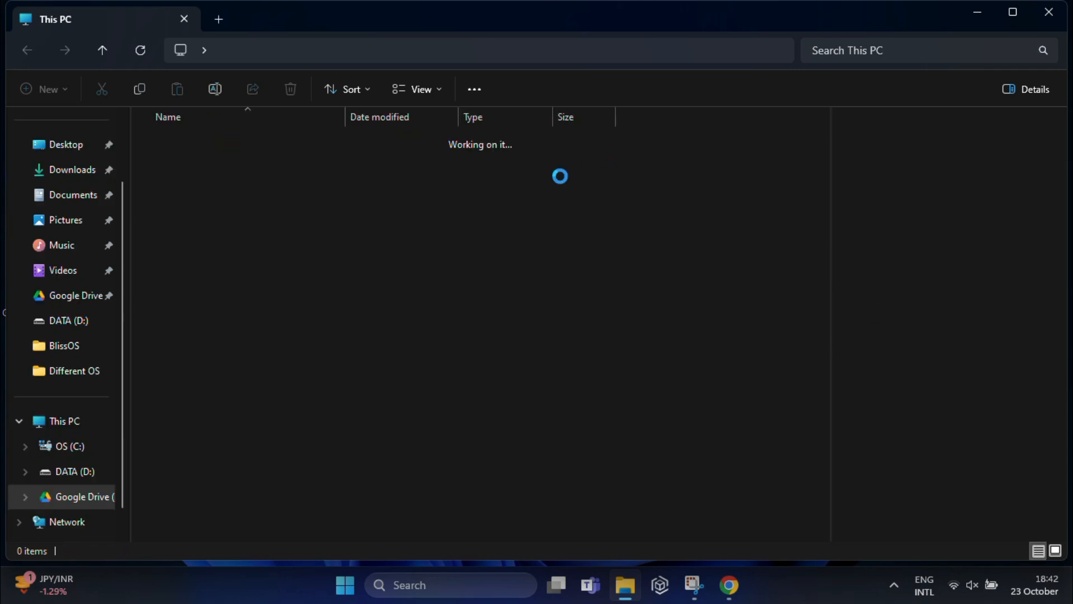
double_click(180, 141)
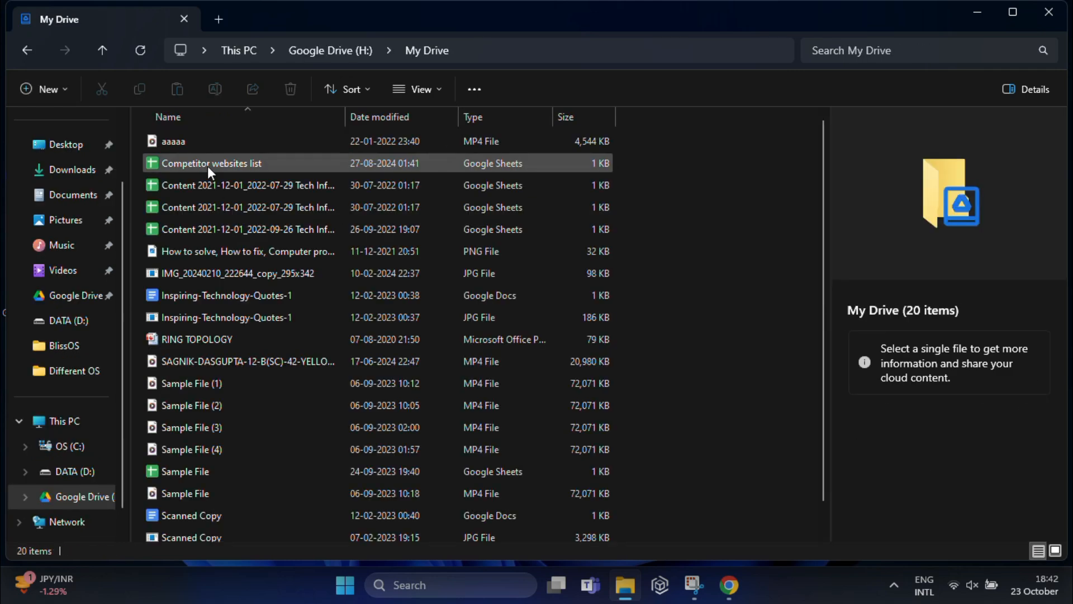
scroll(215, 323, down, 1)
scroll(215, 323, up, 1)
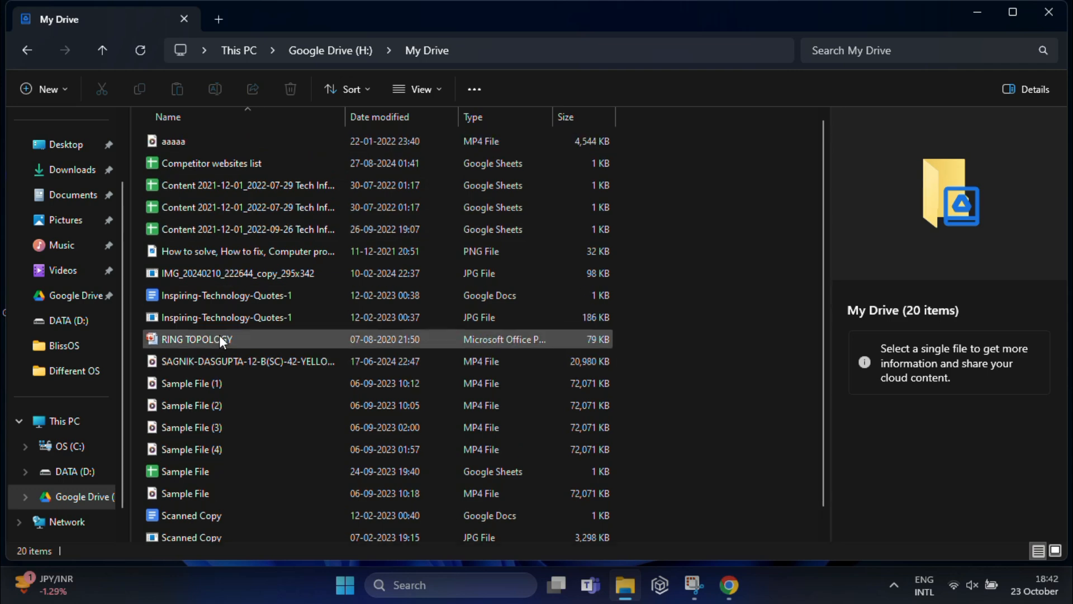
click(107, 51)
click(108, 49)
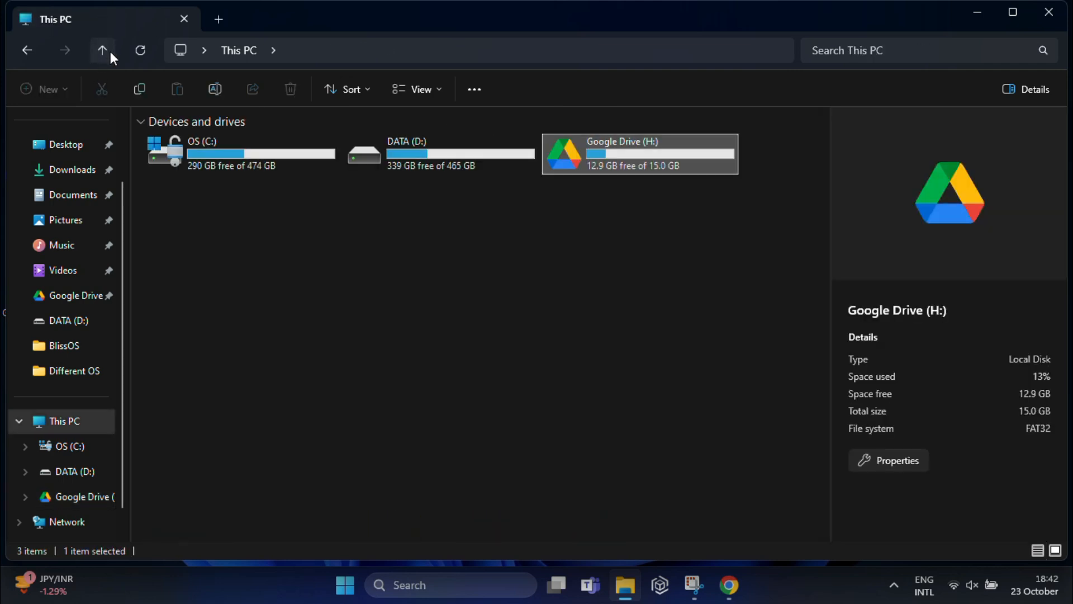
- Copy RECORD FILE from the DATA (D:) drive to the clipboard
double_click(420, 160)
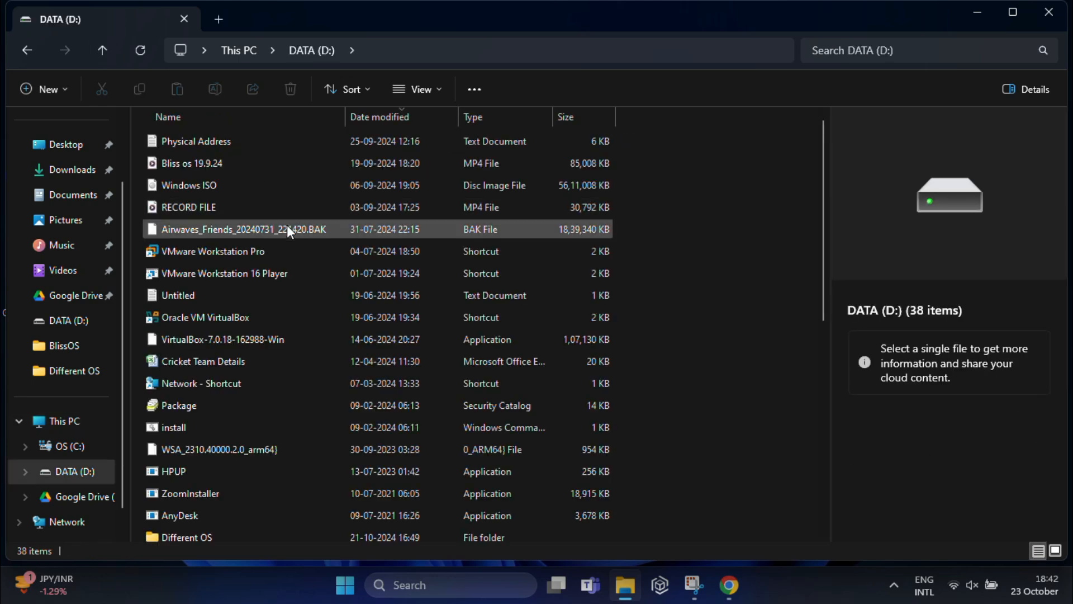
scroll(250, 301, down, 4)
scroll(250, 301, down, 1)
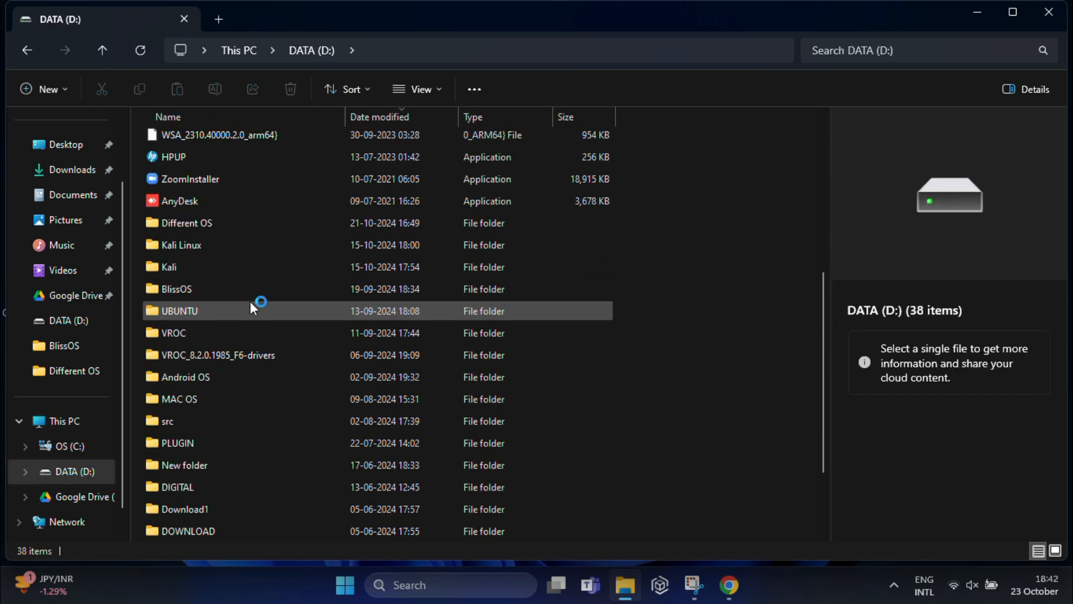
scroll(250, 303, up, 4)
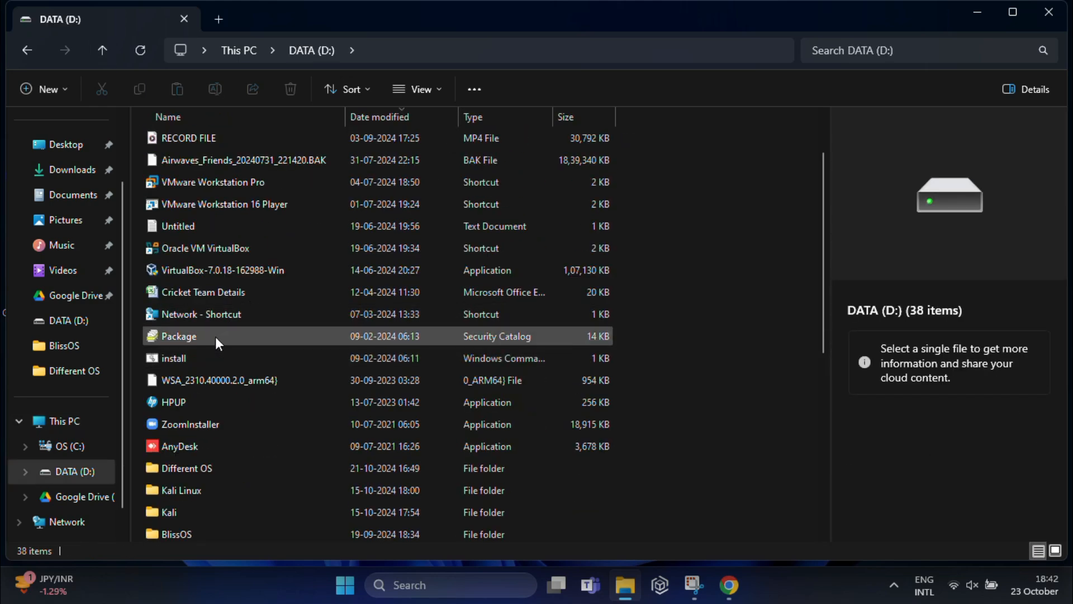
click(210, 295)
click(207, 140)
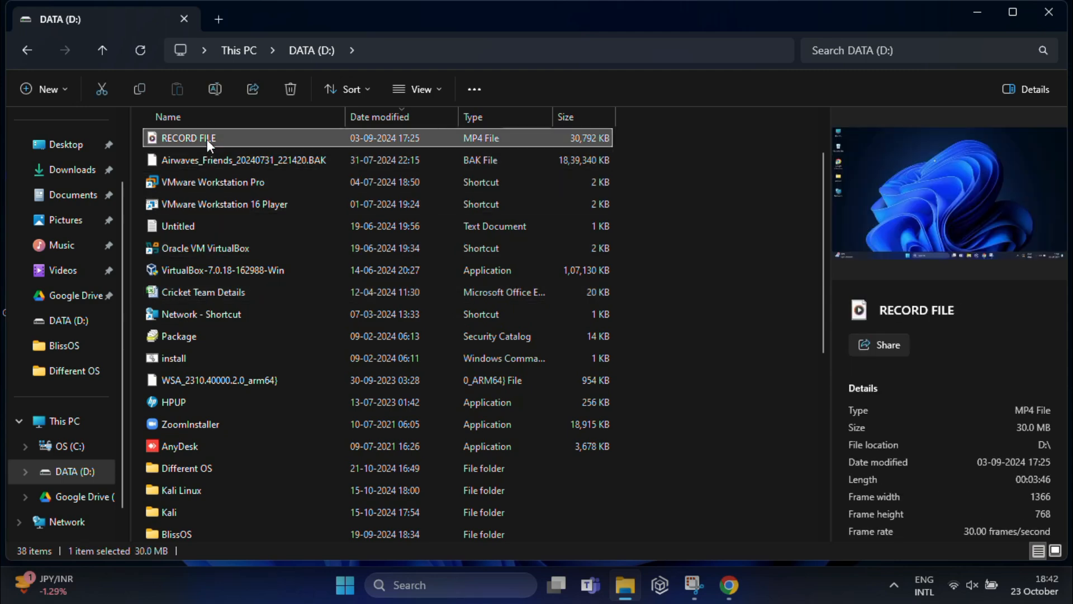
right_click(207, 139)
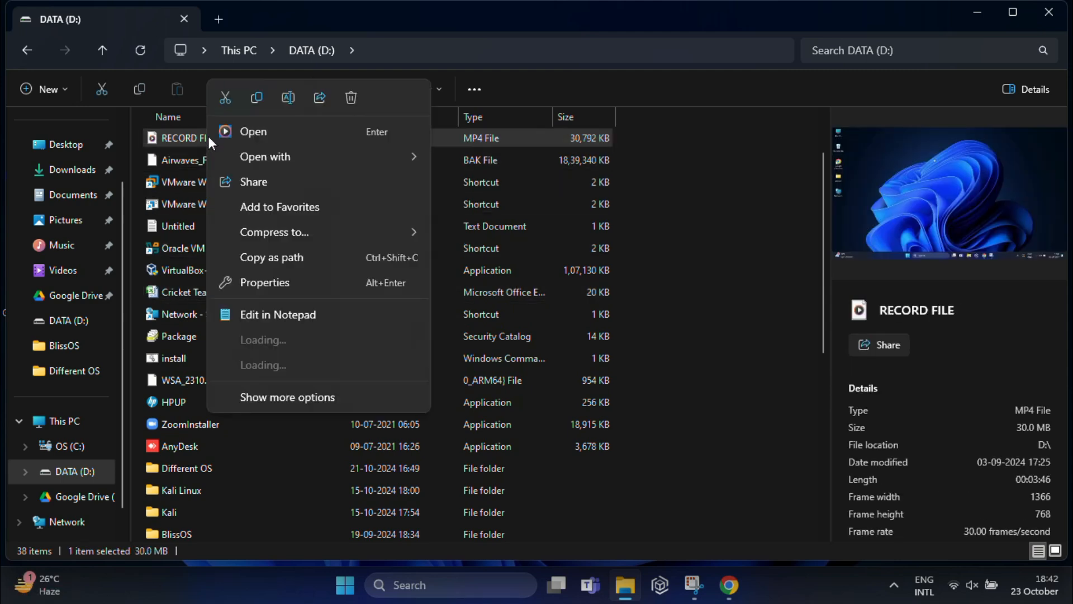
click(258, 97)
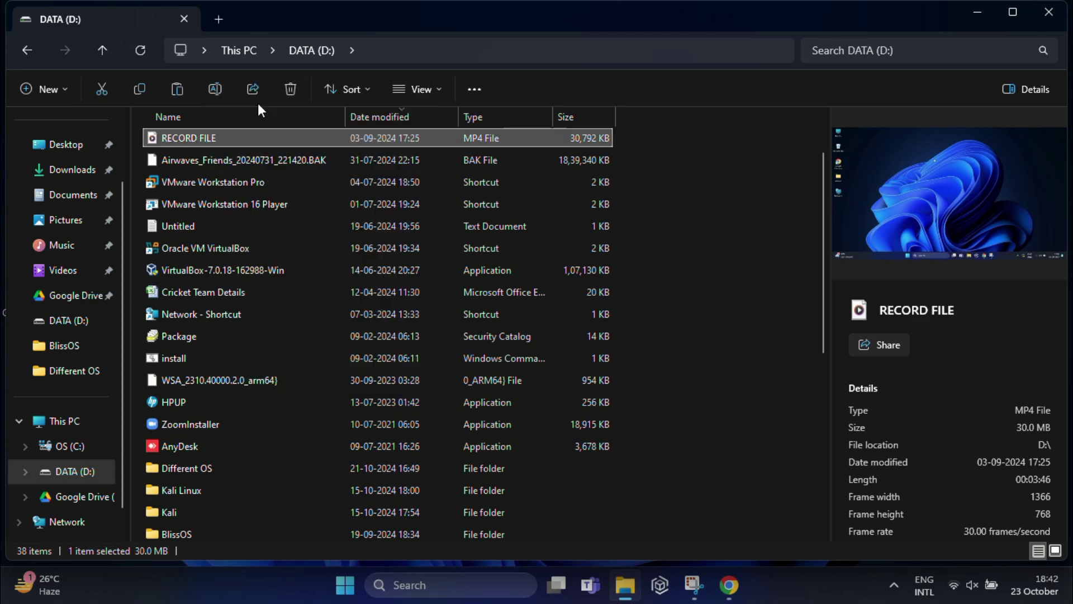
- Paste RECORD FILE into My Drive on the Google Drive (H:) drive
click(73, 497)
double_click(192, 139)
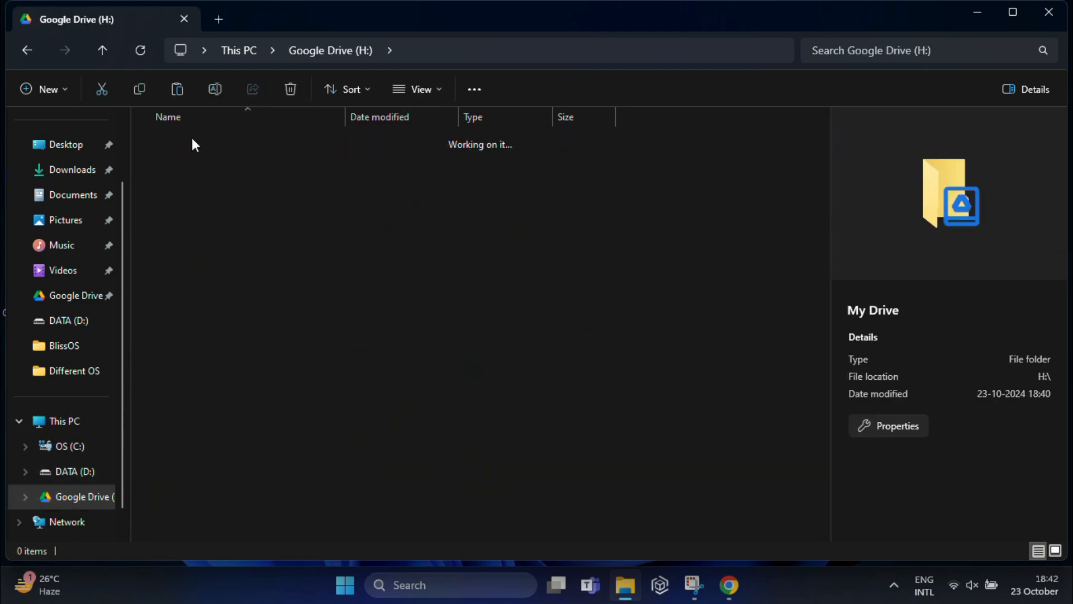
right_click(694, 167)
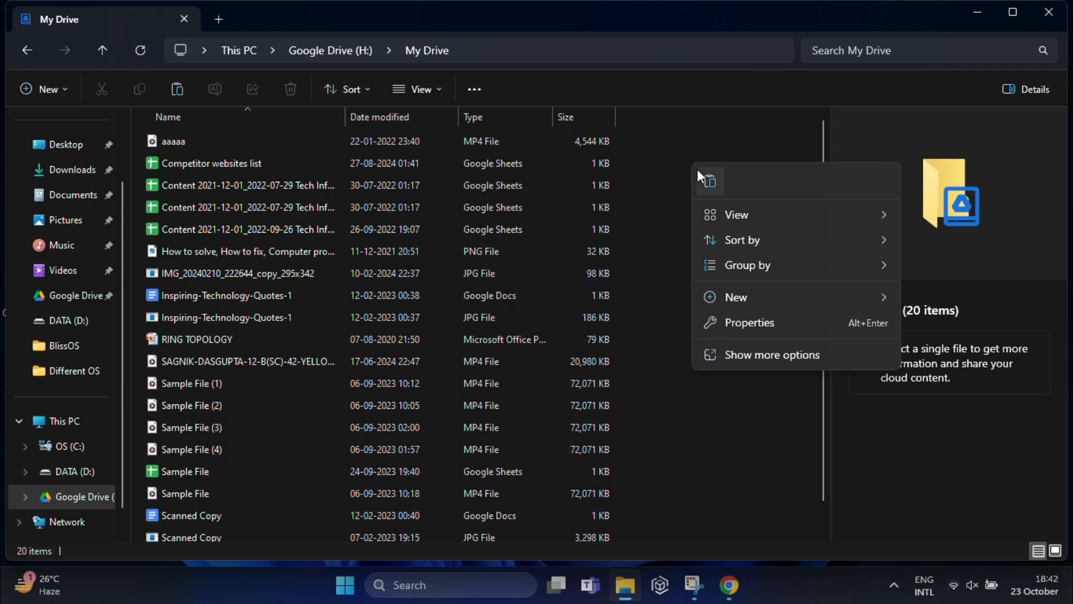
click(709, 181)
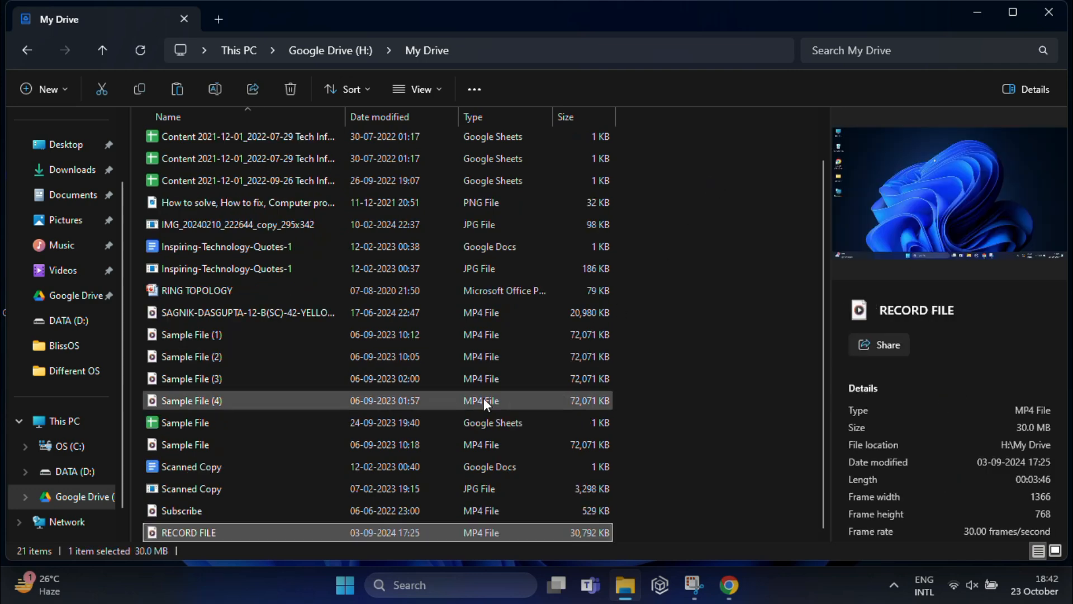
- Copy the MP4 Sample File from My Drive to the clipboard
click(728, 375)
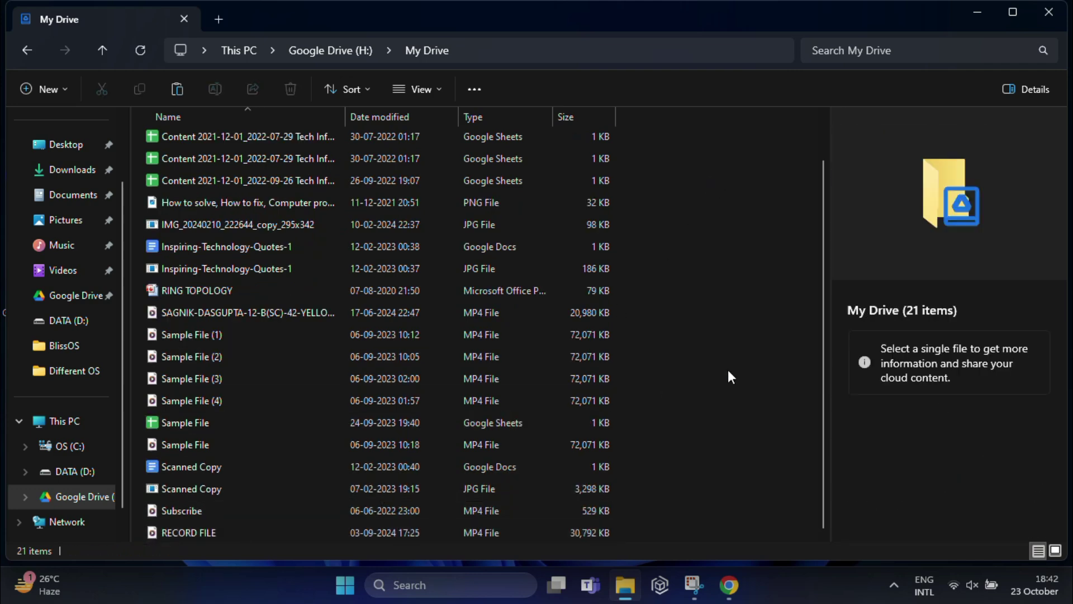
right_click(196, 447)
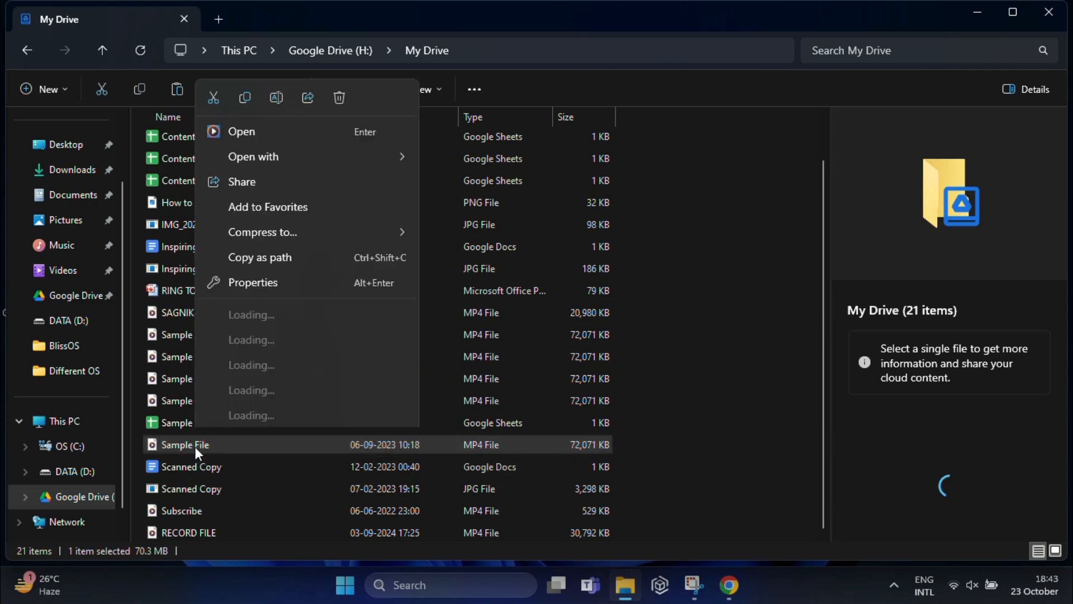
click(244, 98)
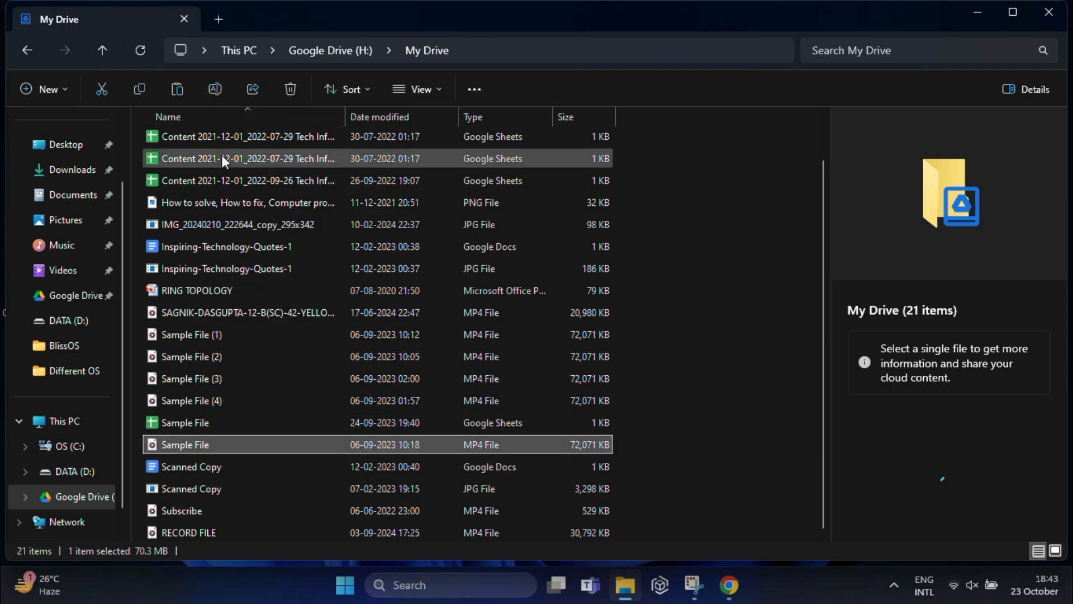
- Paste Sample File onto the DATA (D:) drive and return to the This PC overview
click(68, 470)
right_click(705, 155)
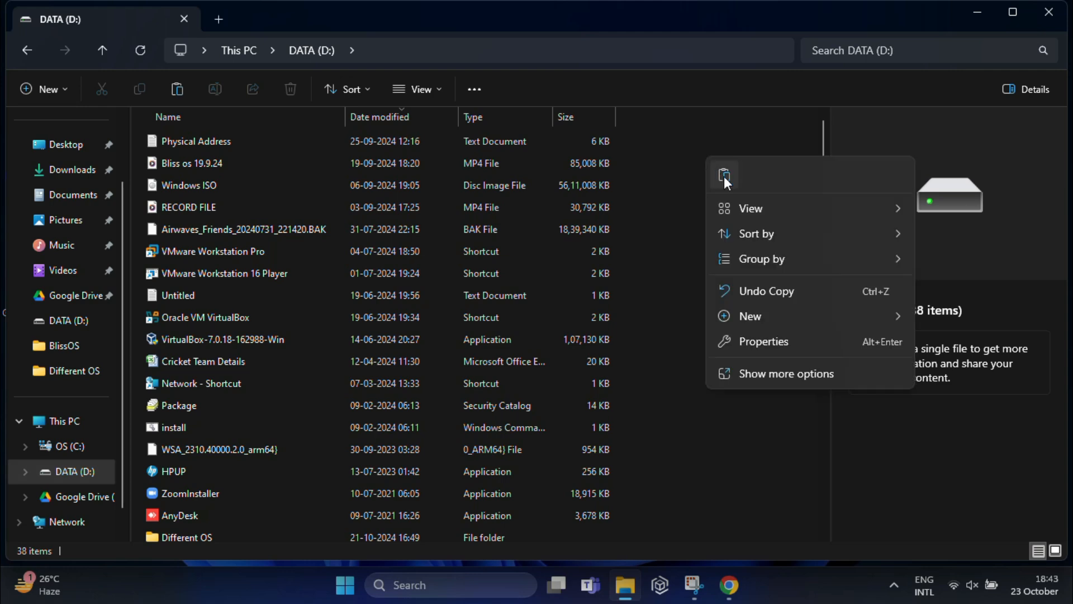
click(724, 176)
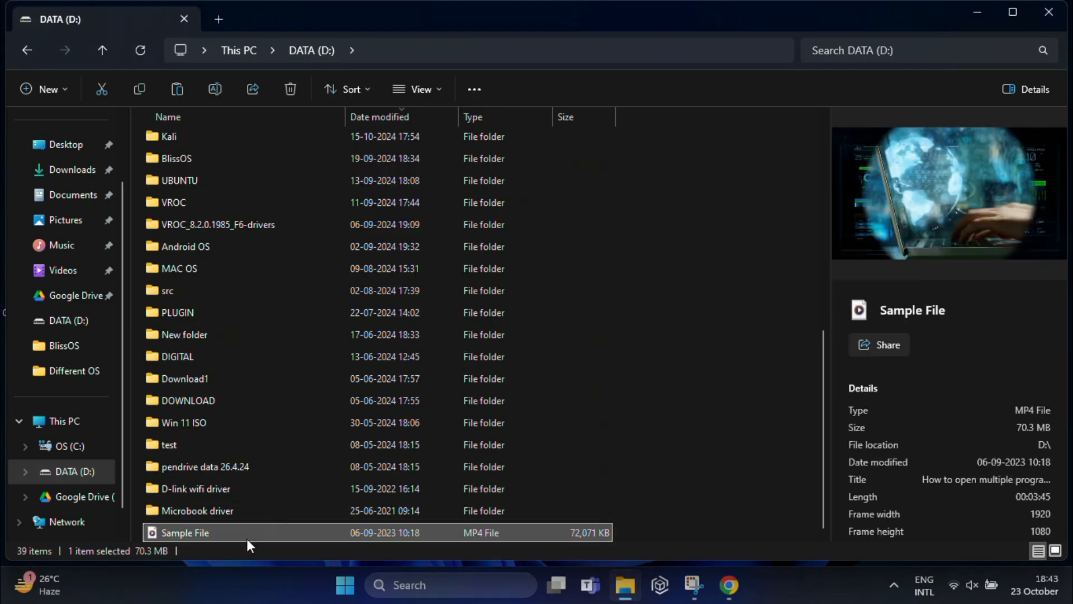
click(668, 286)
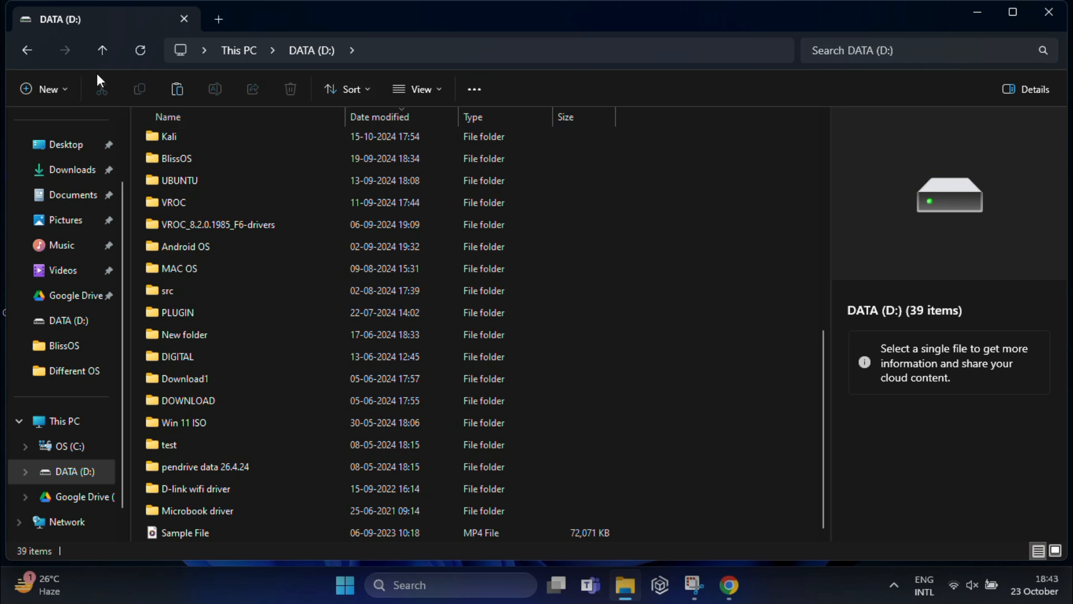
click(101, 50)
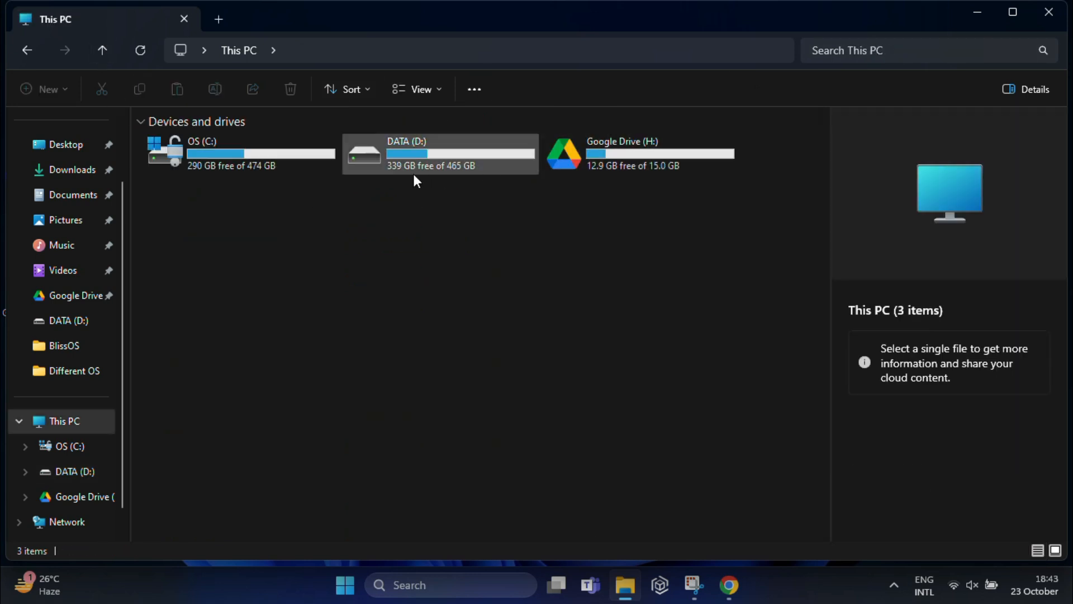
- Reach Google Drive for desktop's Preferences from the tray icon's gear menu
click(974, 10)
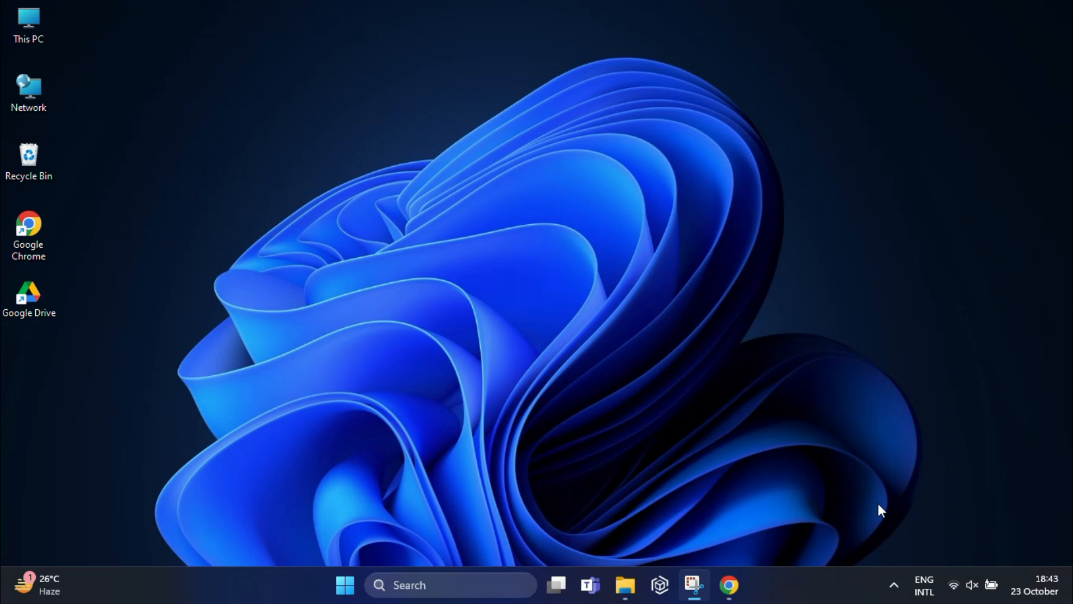
click(895, 584)
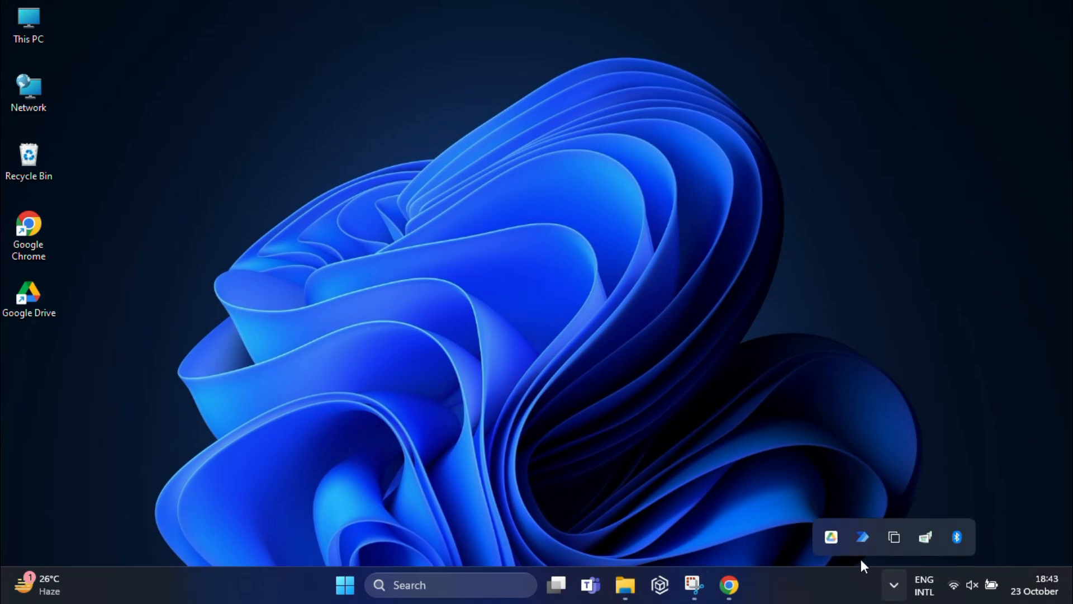
click(834, 537)
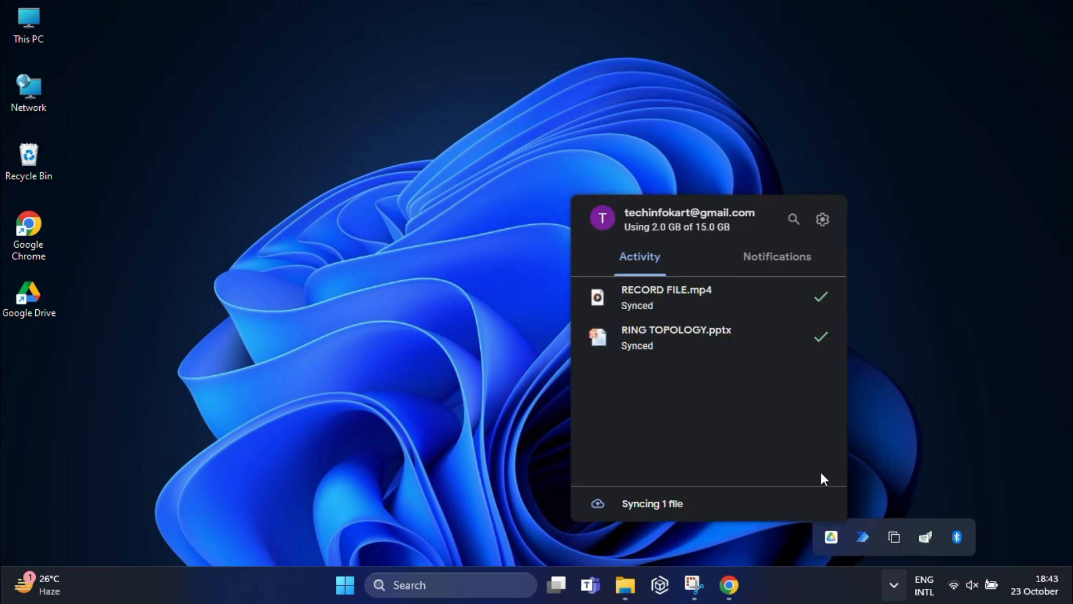
click(820, 221)
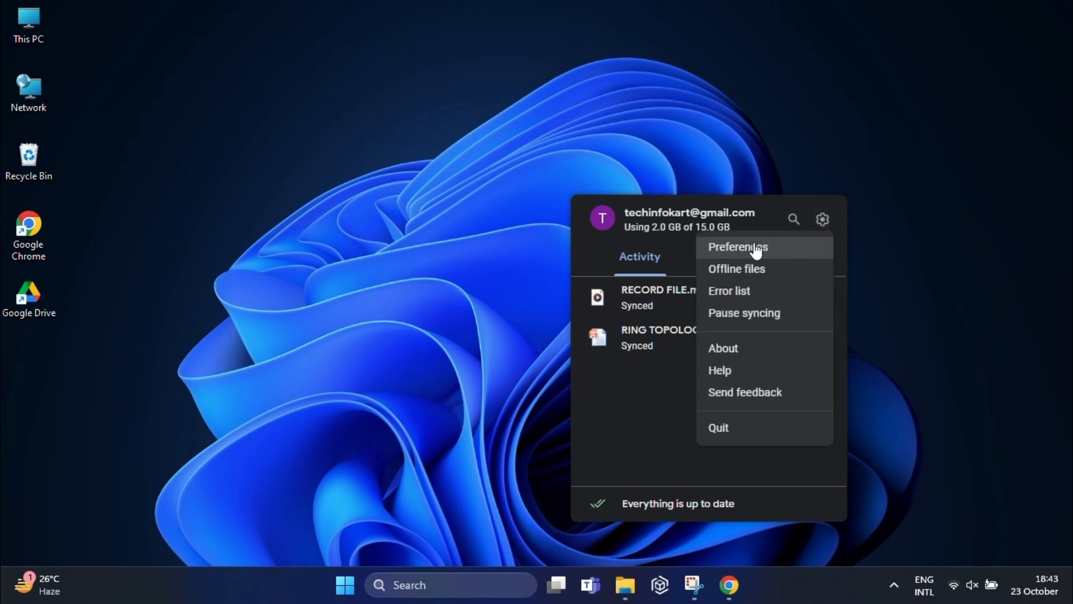
click(739, 247)
- Disconnect the signed-in Google account from the computer and confirm
click(772, 90)
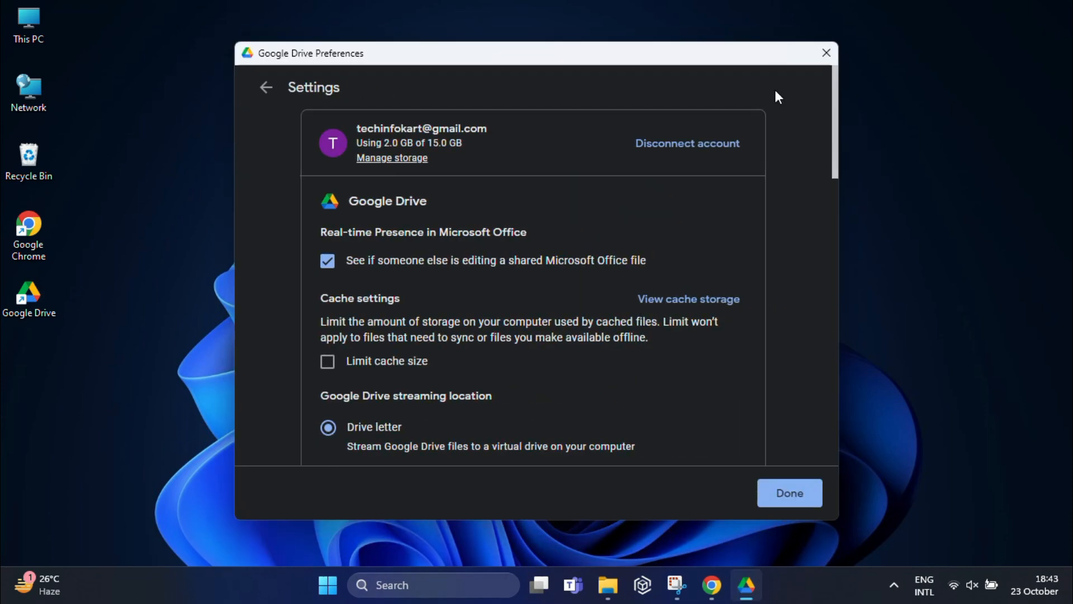
click(672, 142)
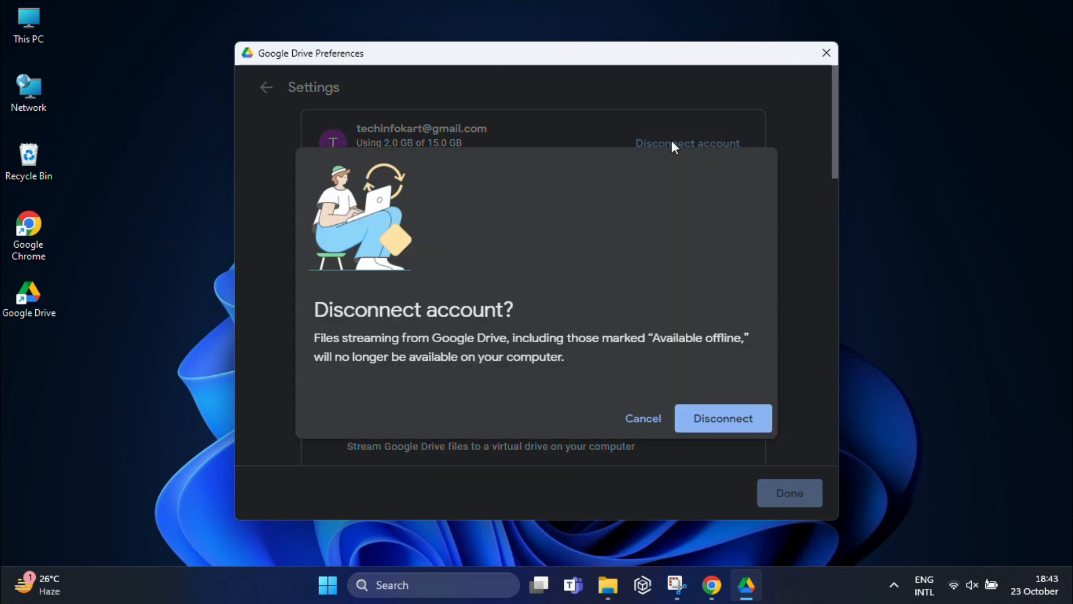
click(719, 418)
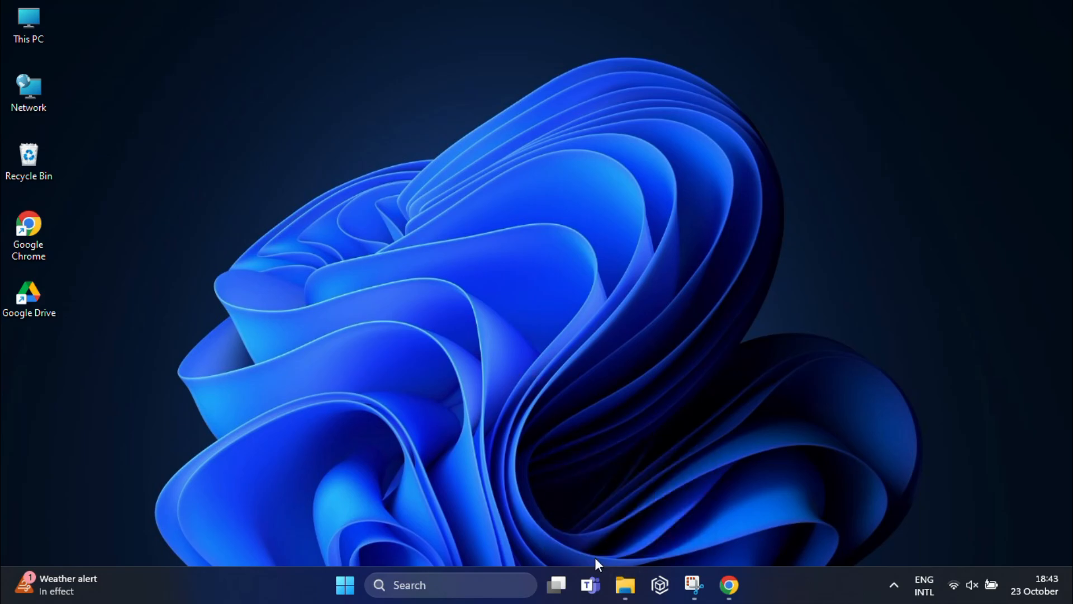
- Confirm Google Drive (H:) is gone from This PC, quit Google Drive's sign-in prompt, and close Explorer
click(625, 585)
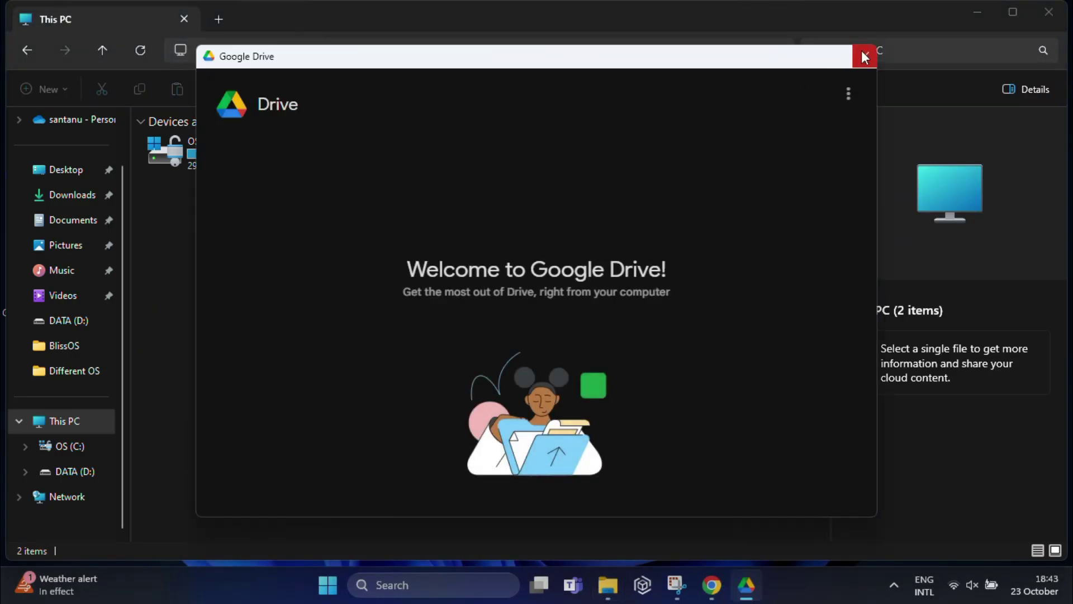
click(864, 57)
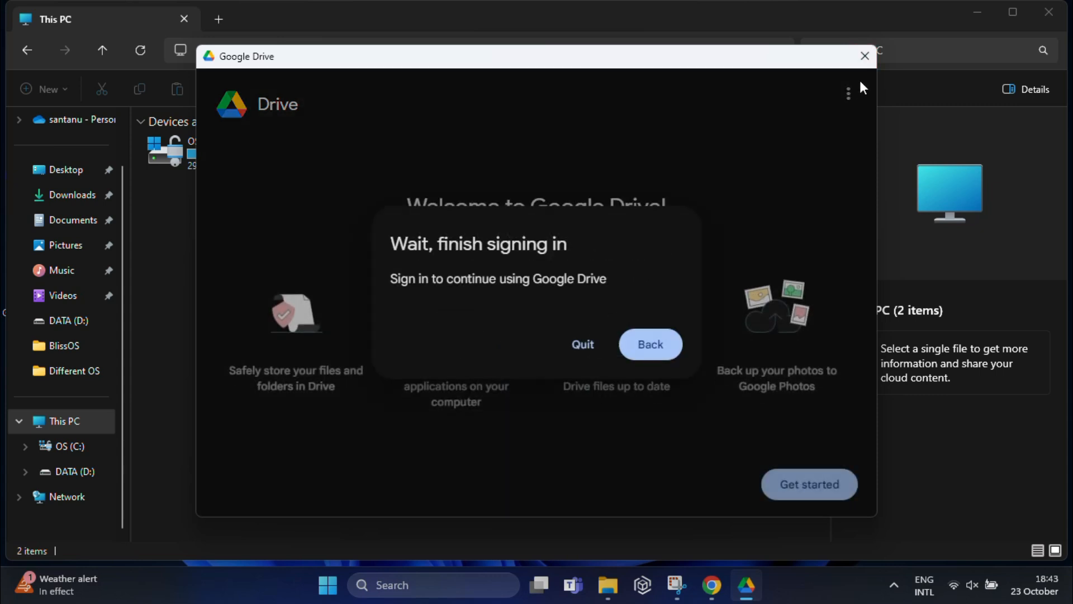
click(584, 344)
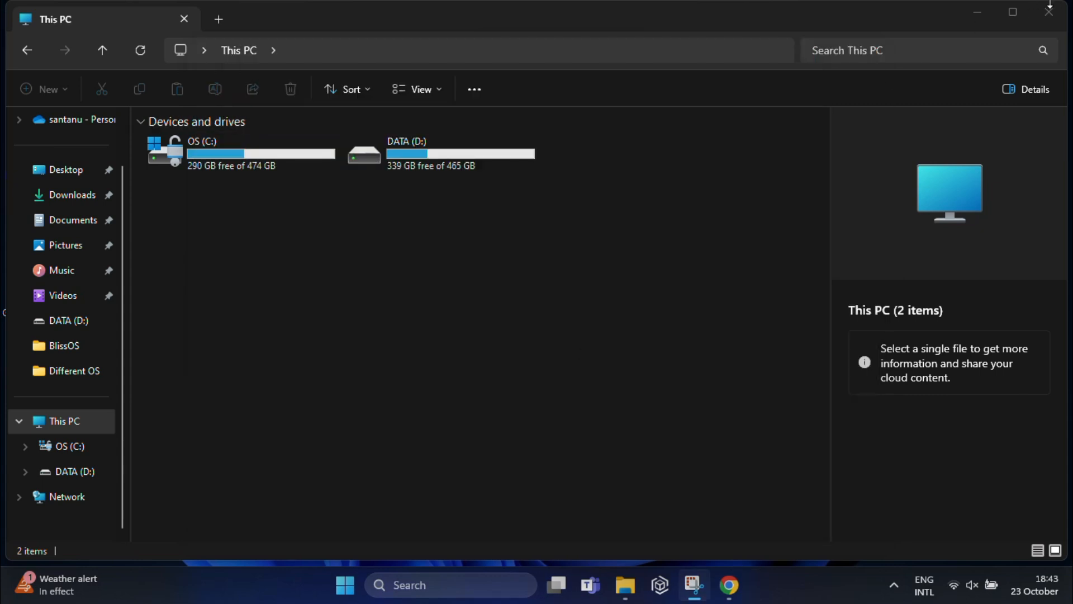
click(1049, 13)
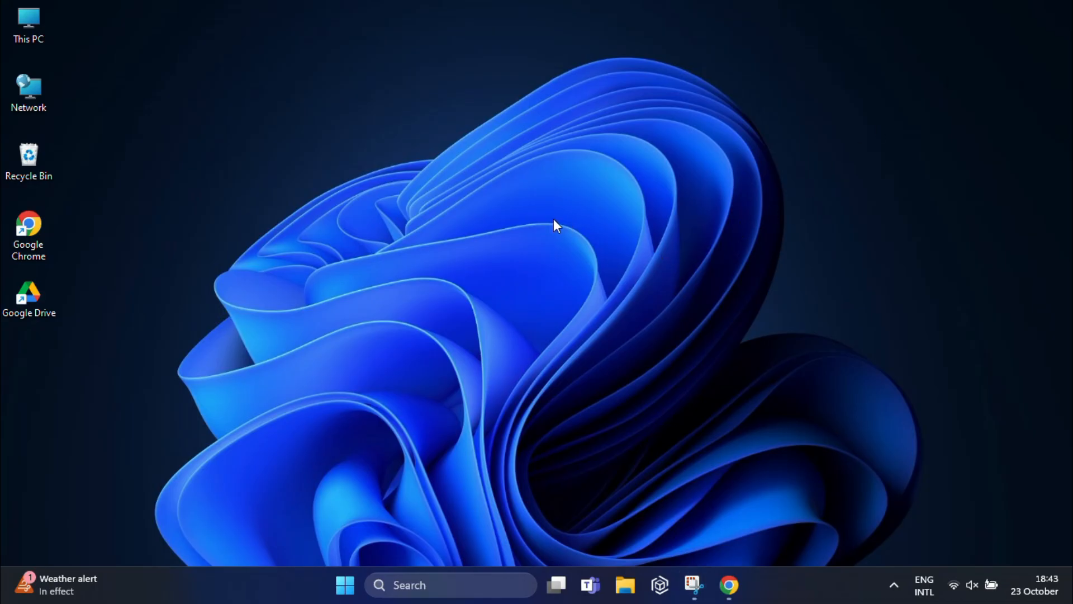